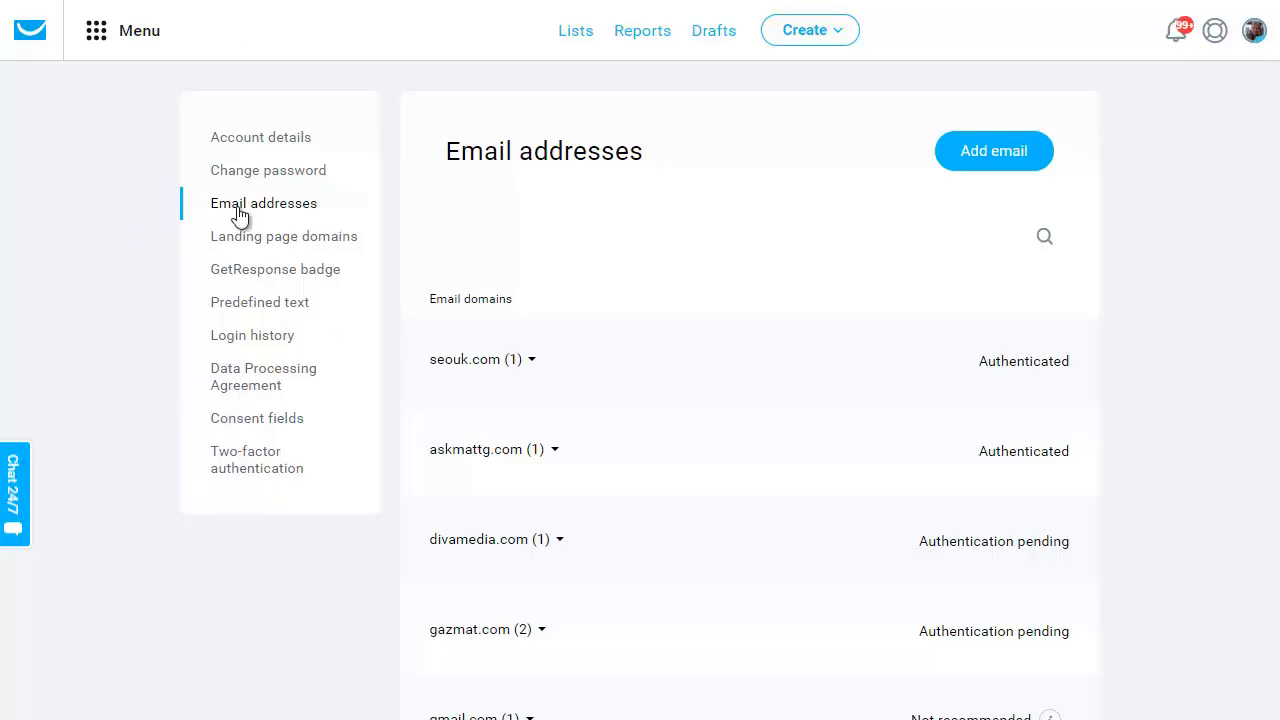
Step: Add a new sender email address on the plrtutorials.com domain under the name PLR News and dismiss the verification notice
left_click(980, 156)
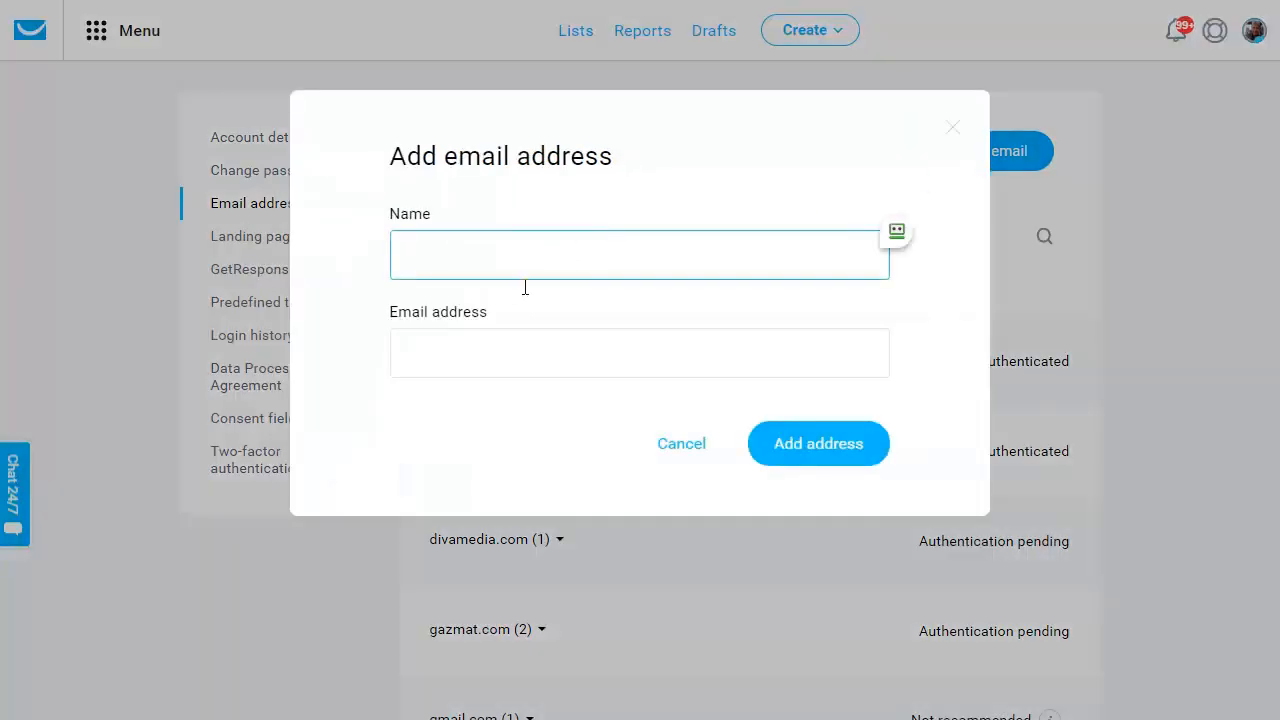
left_click(477, 349)
key("ctrl+v")
left_click(470, 254)
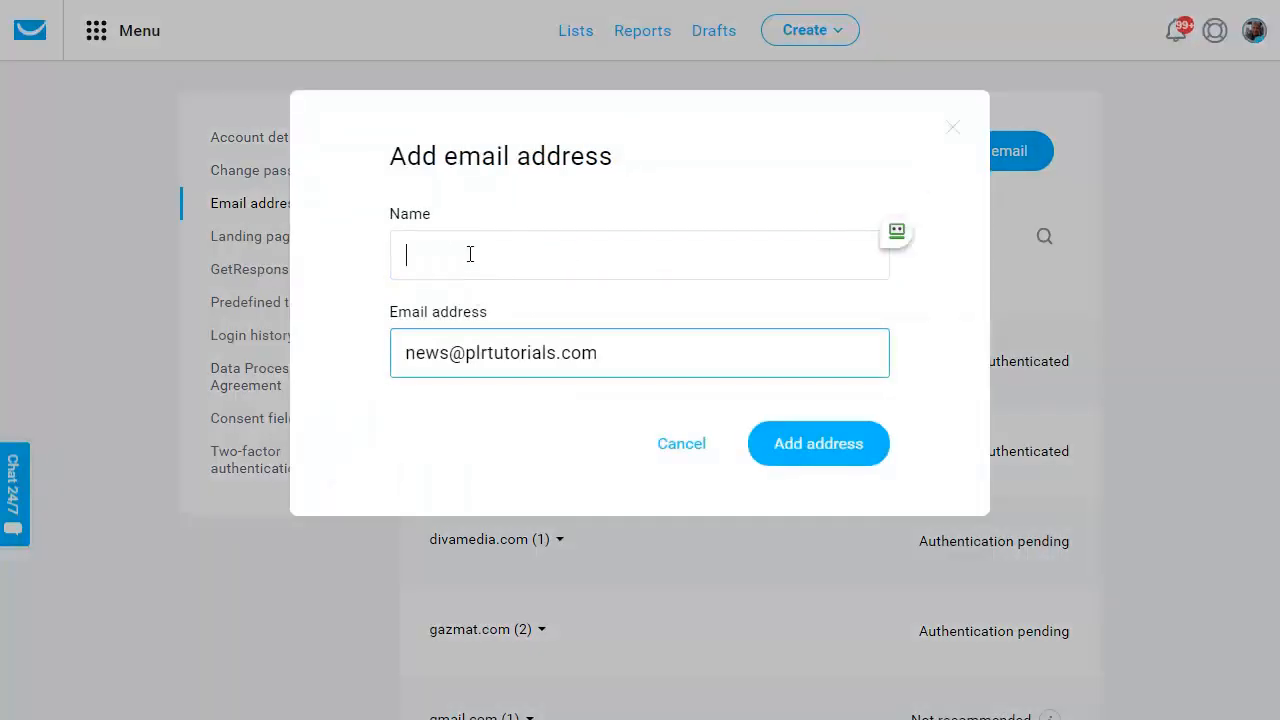
type("PLR News")
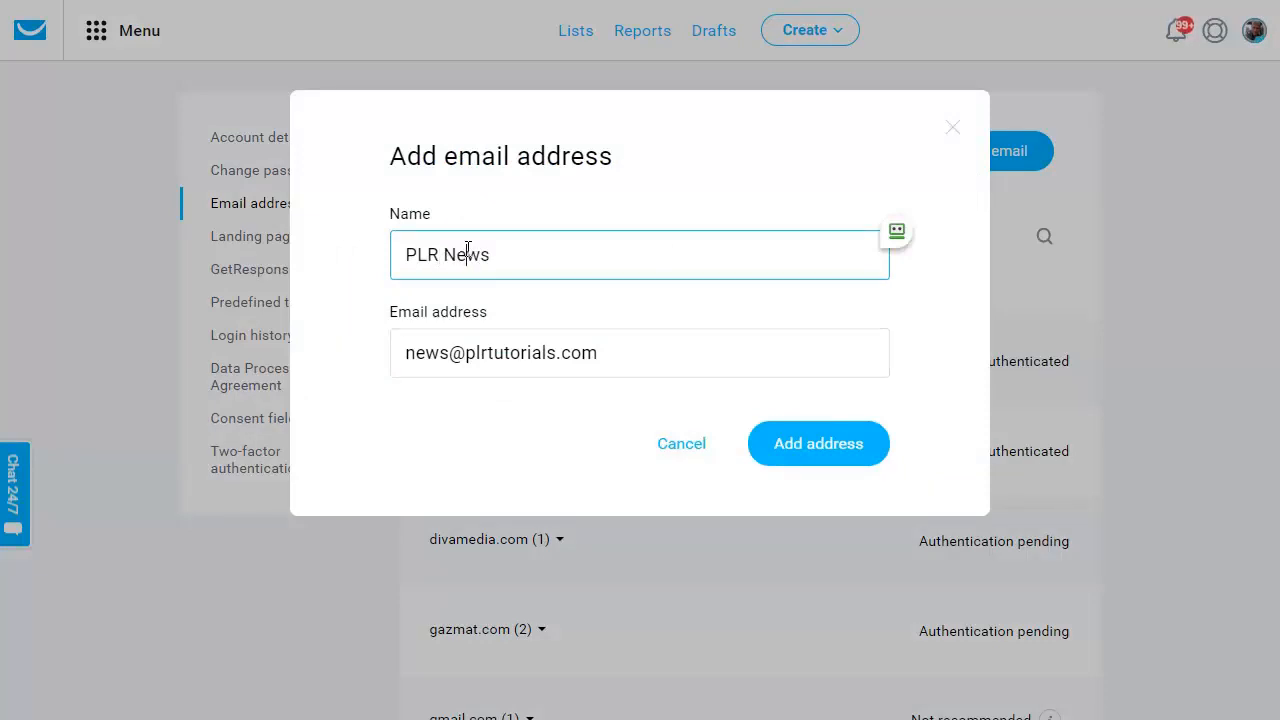
left_click(848, 450)
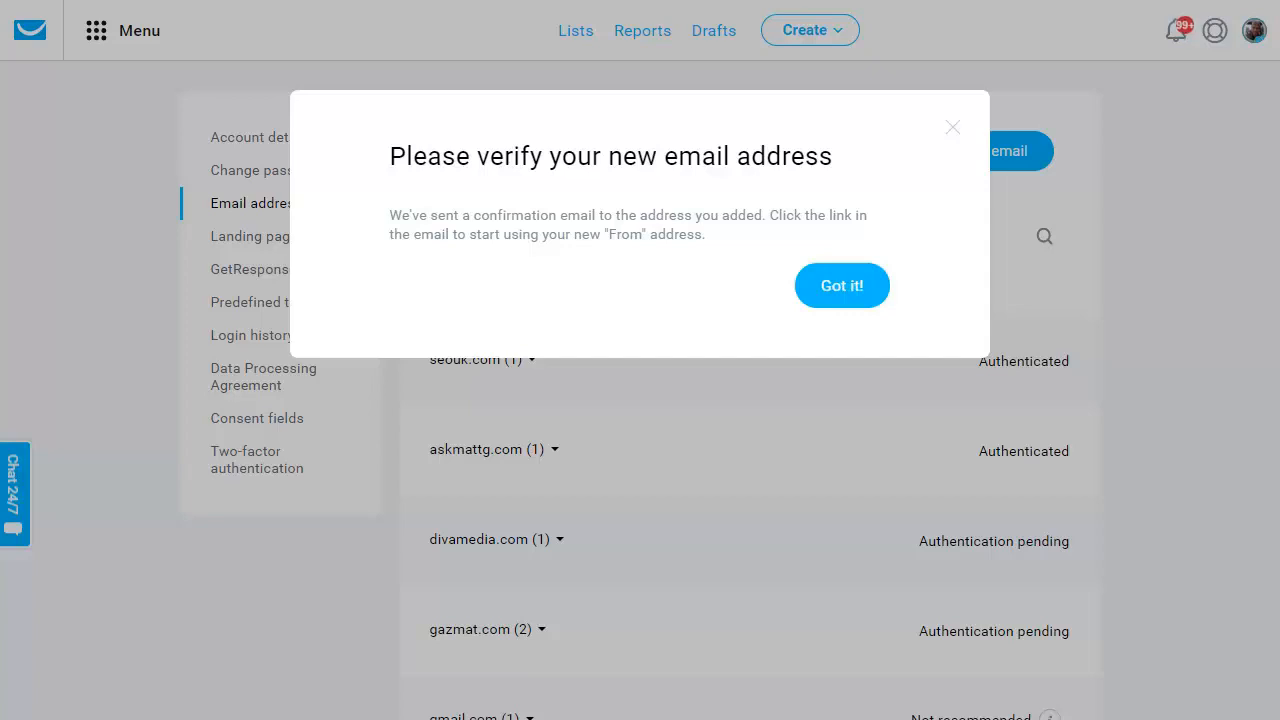
left_click(860, 292)
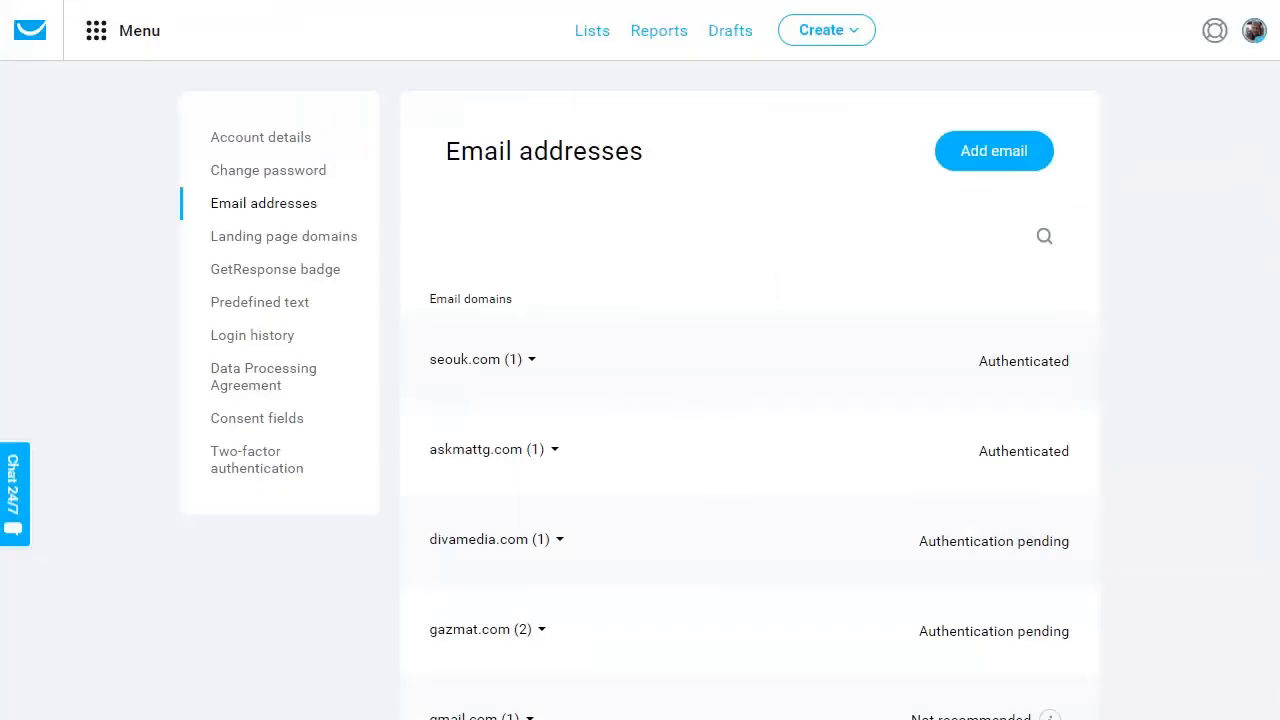
Step: Open the domain authentication details for plrtutorials.com, copy the DKIM value, and select the TXT record's host name
scroll(640, 400, "down", 3)
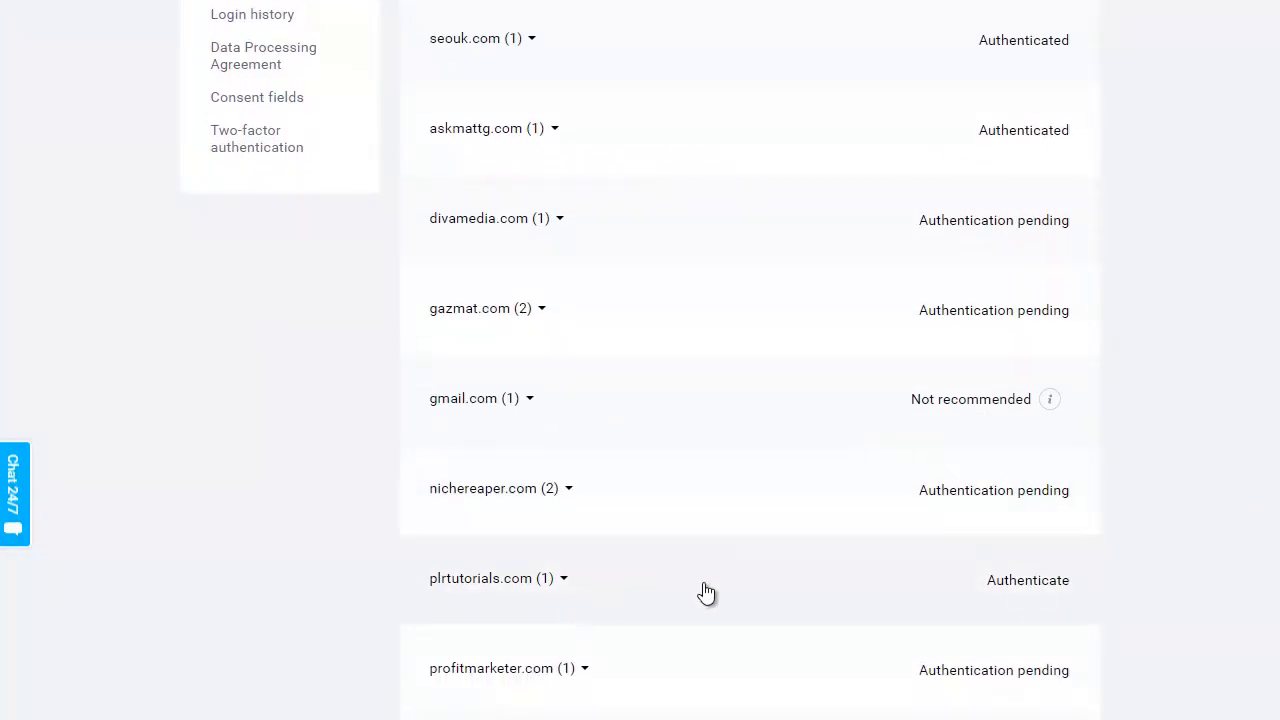
left_click(903, 585)
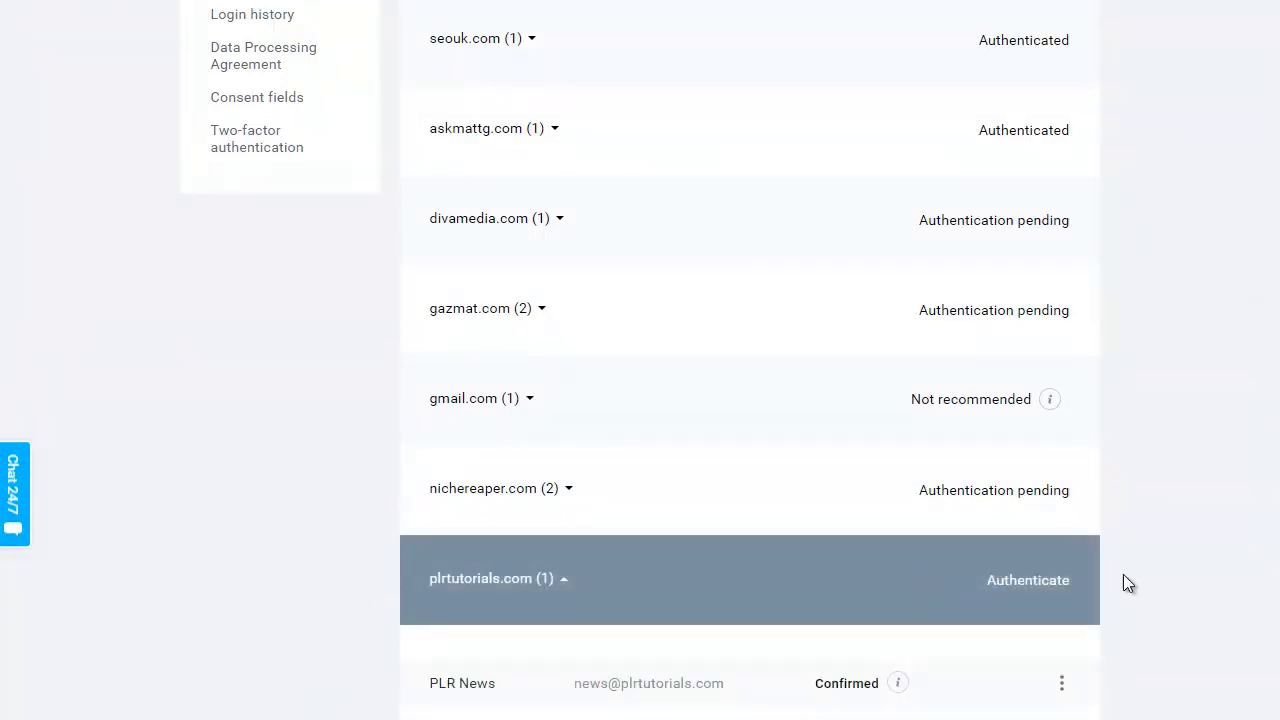
left_click(1043, 582)
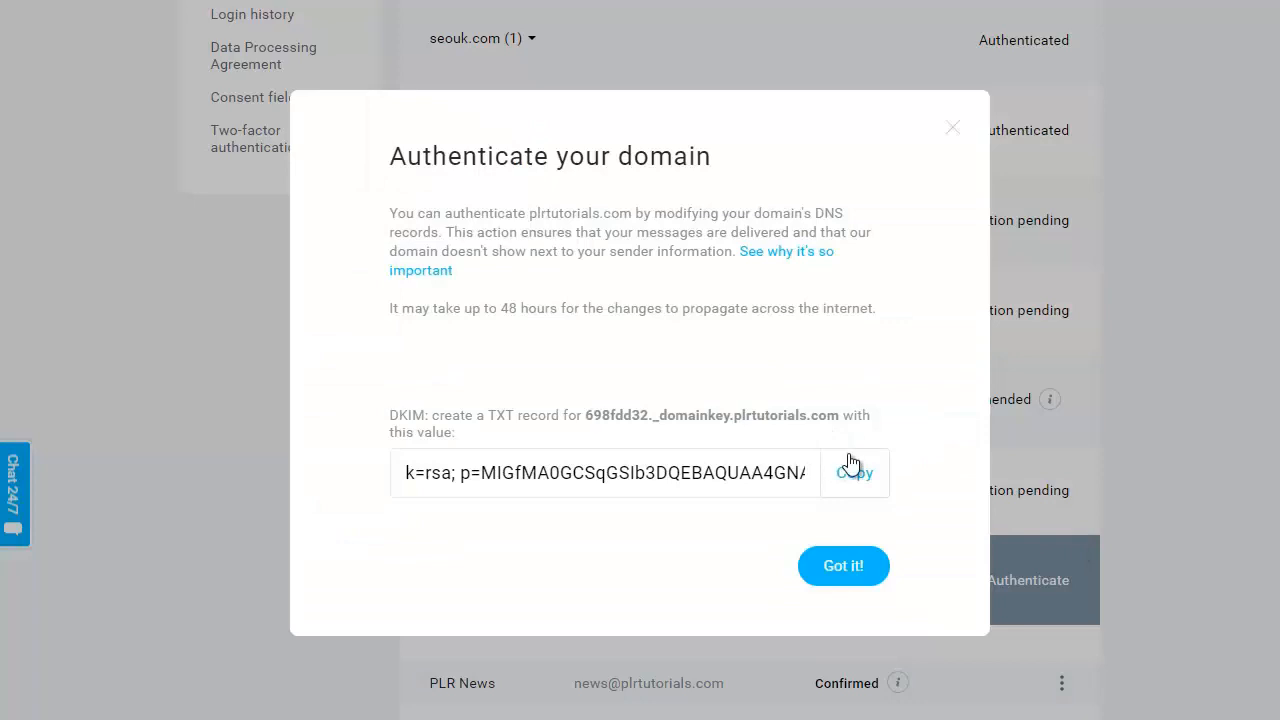
left_click(859, 476)
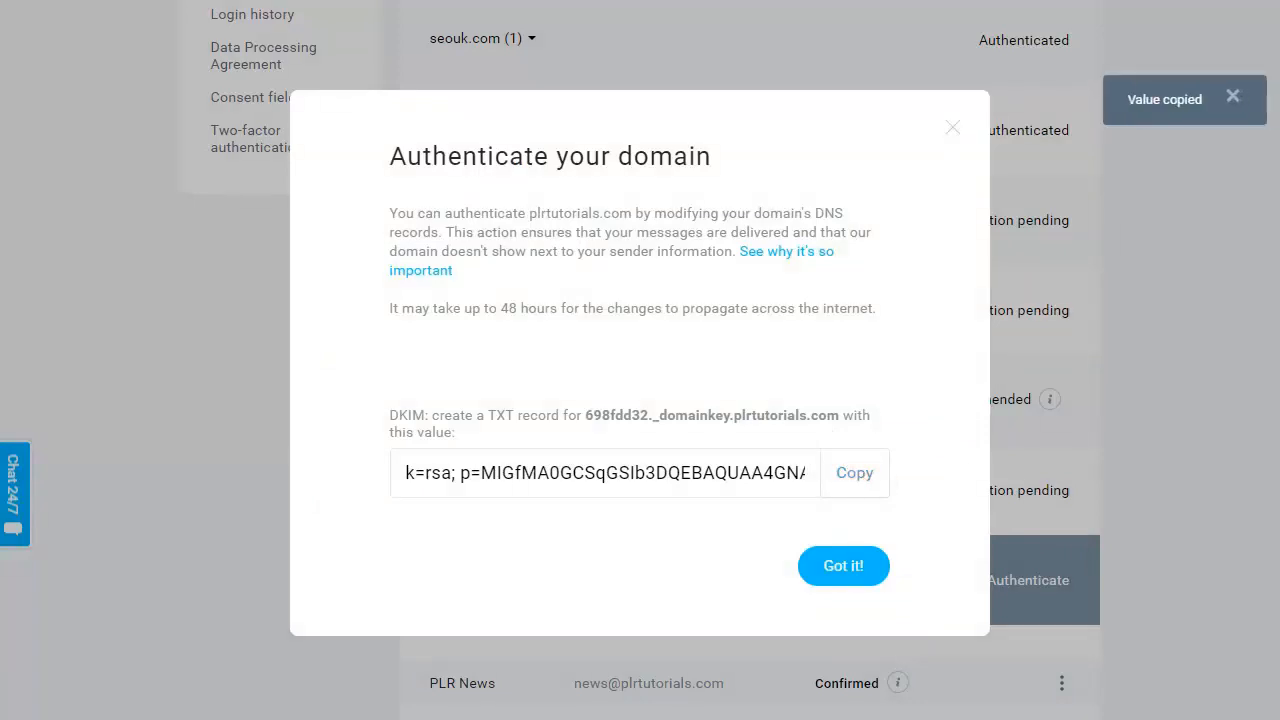
left_click_drag(582, 415, 838, 410)
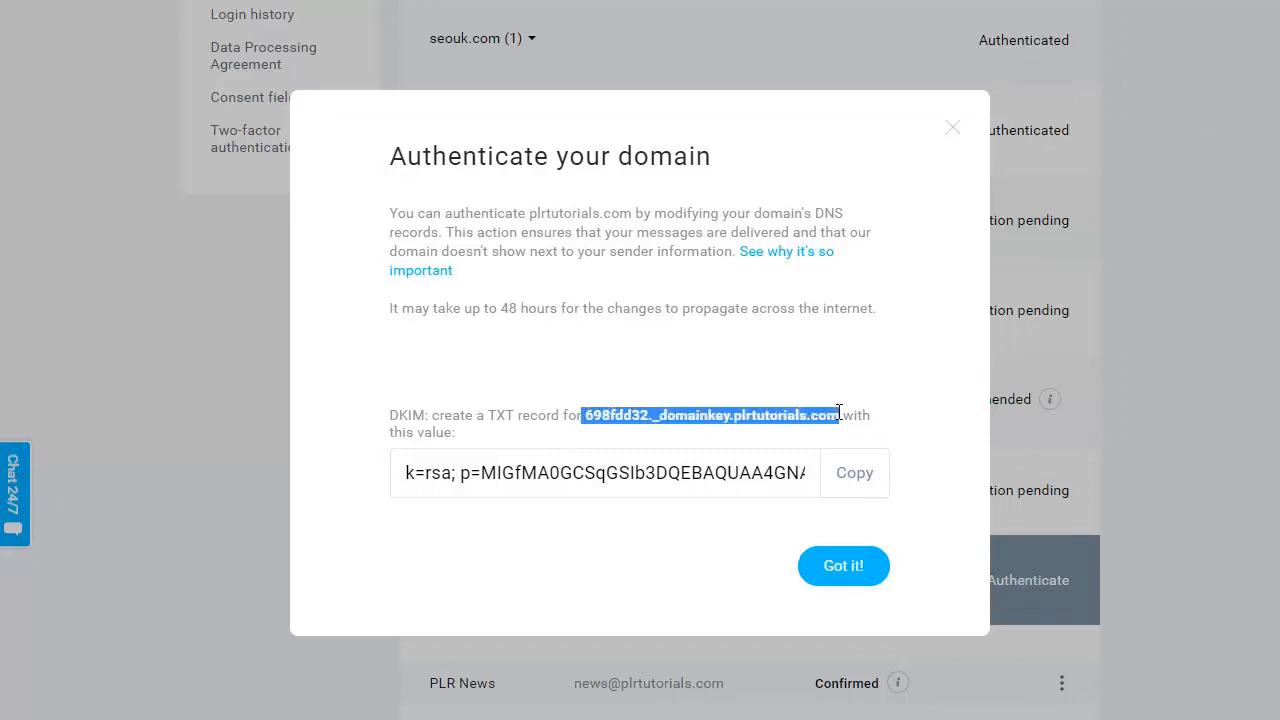
Step: Switch to the text notes beside the DNS manager and select the record name 698fdd32._domainkey.plrtutorials.com for copying
key("alt+Tab")
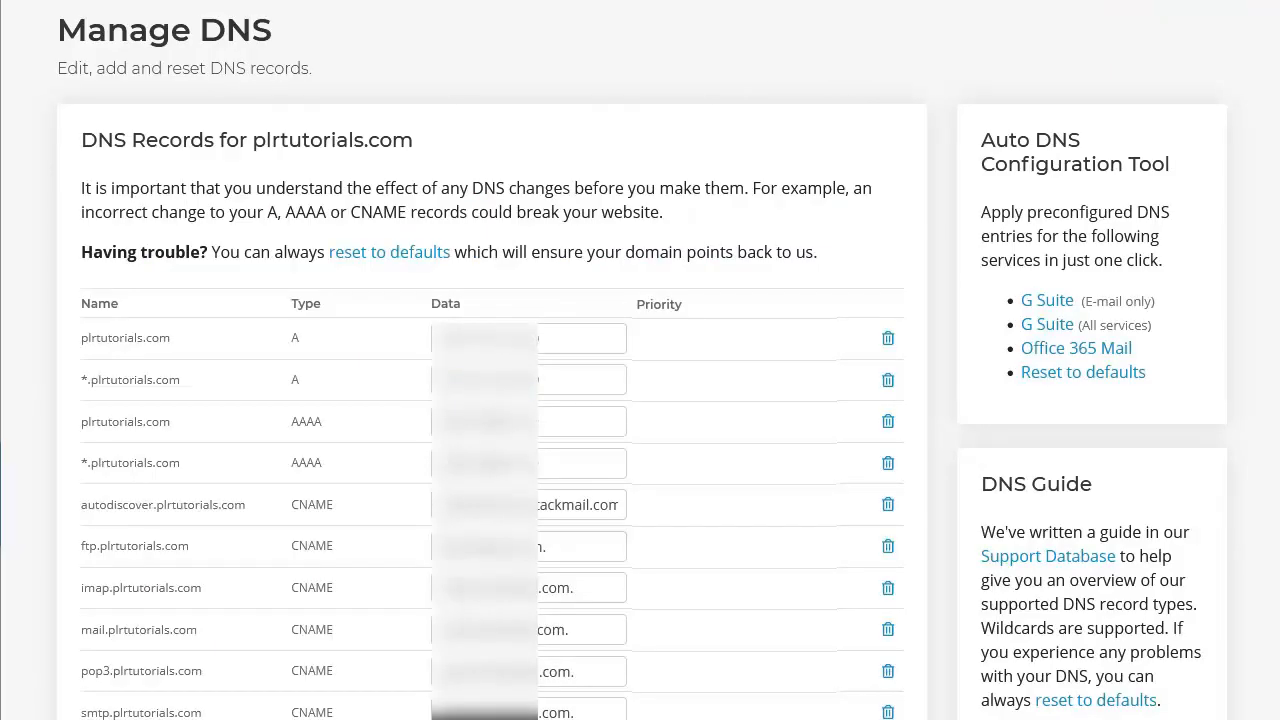
key("alt+Tab")
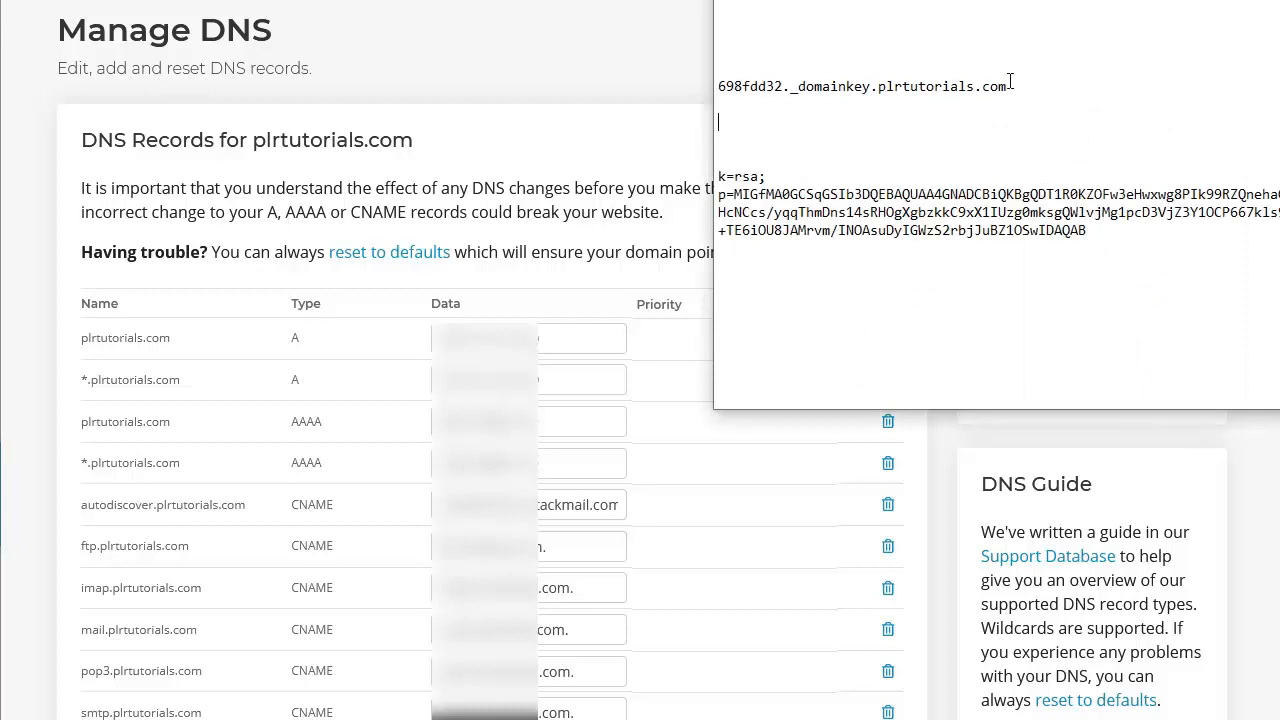
left_click_drag(1007, 86, 718, 88)
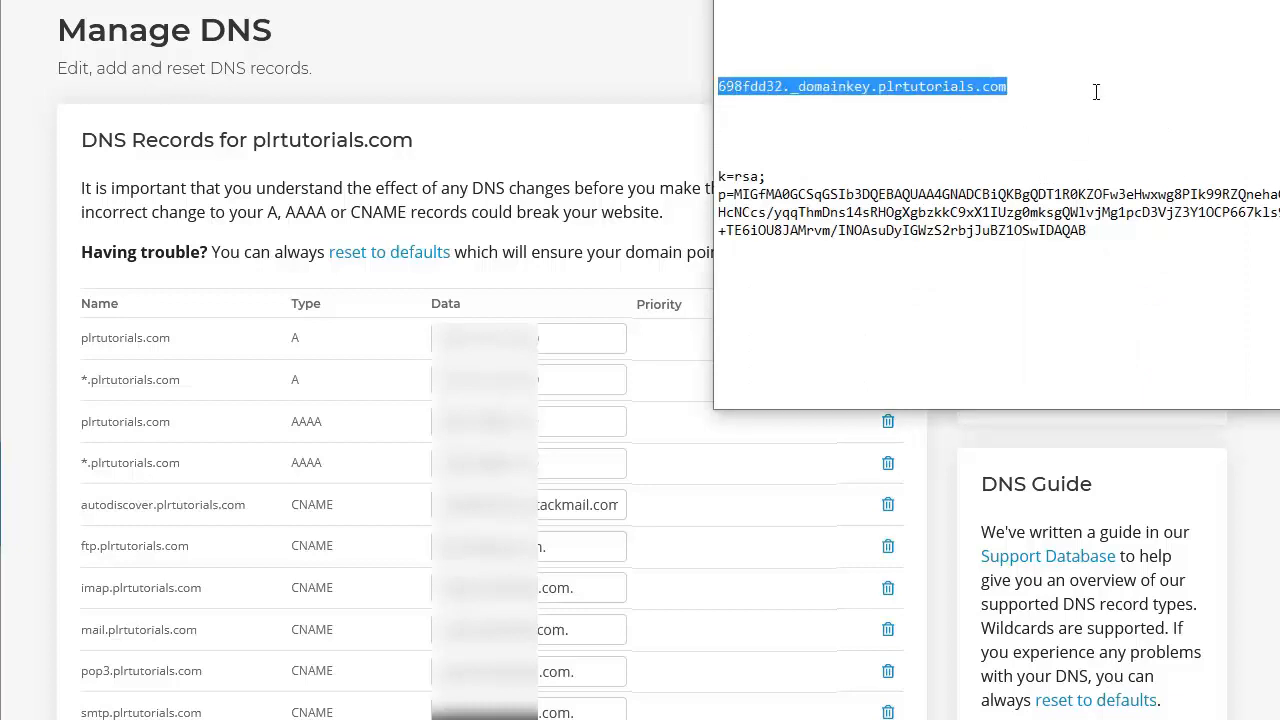
left_click_drag(1088, 231, 705, 178)
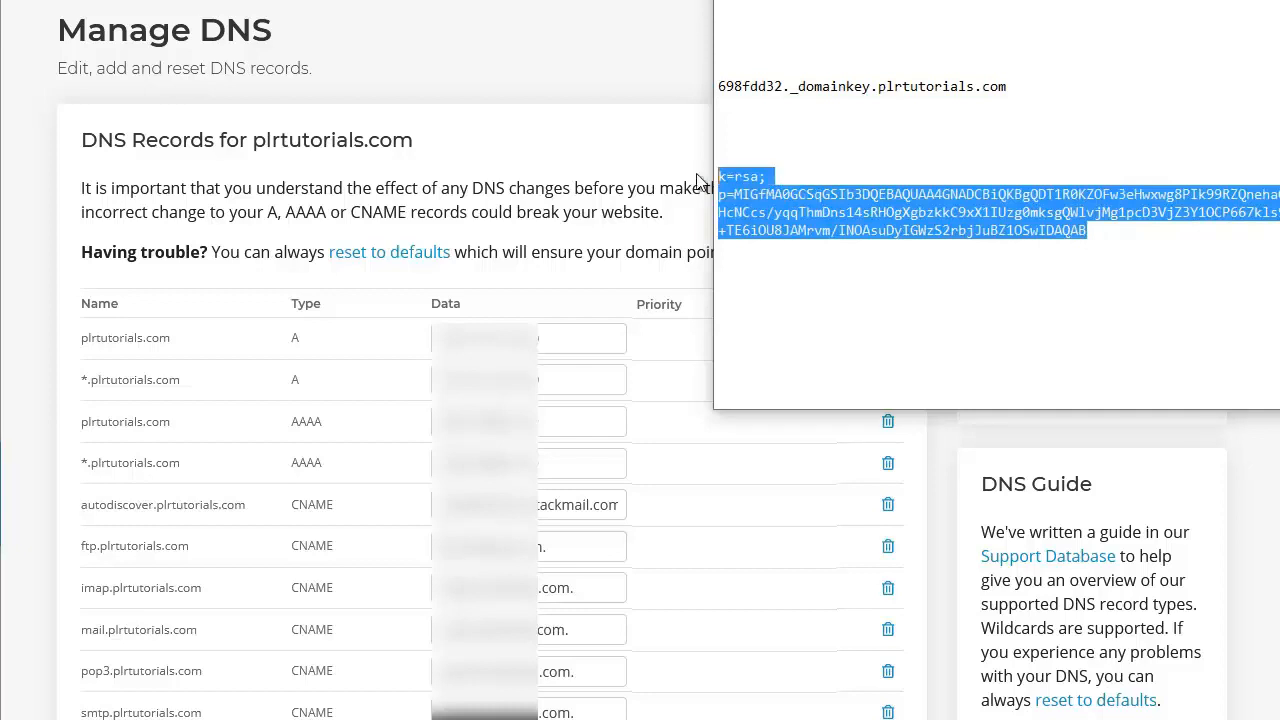
left_click_drag(1007, 86, 720, 92)
left_click(595, 100)
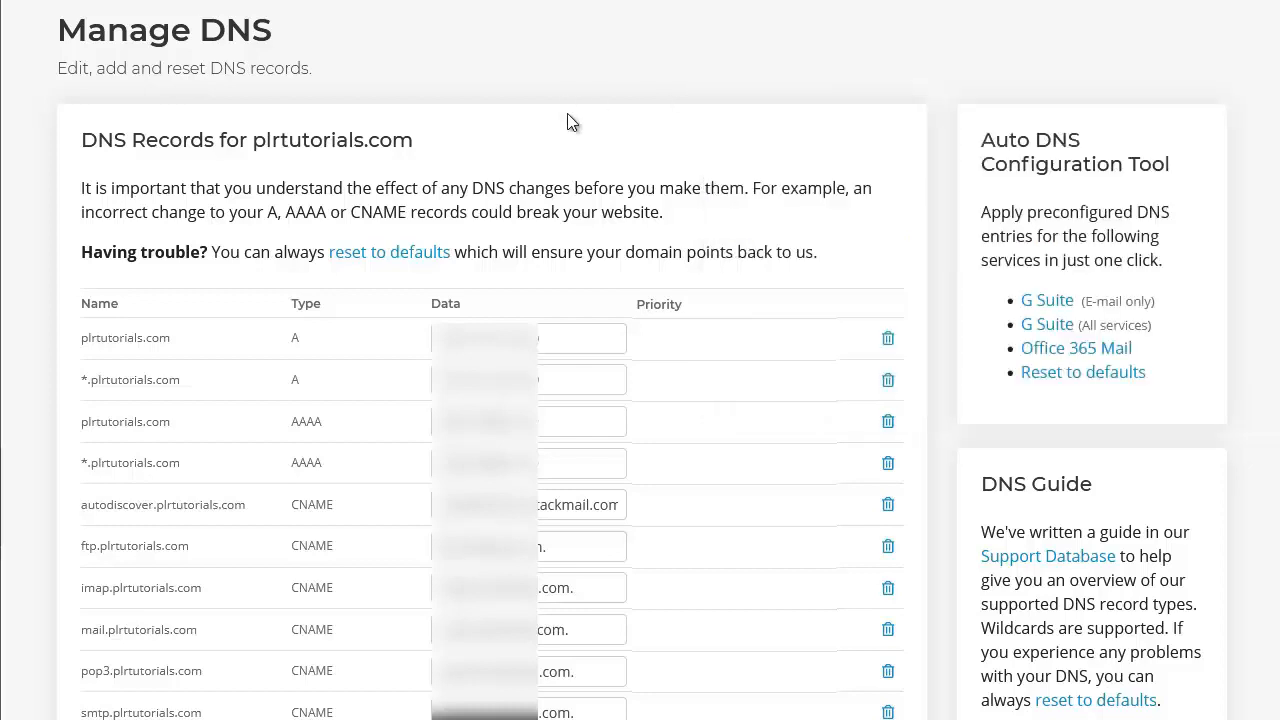
Step: Enter 698fdd32._domainkey.plrtutorials.com as the name of a new DNS record and set its type to TXT
scroll(623, 239, "down", 5)
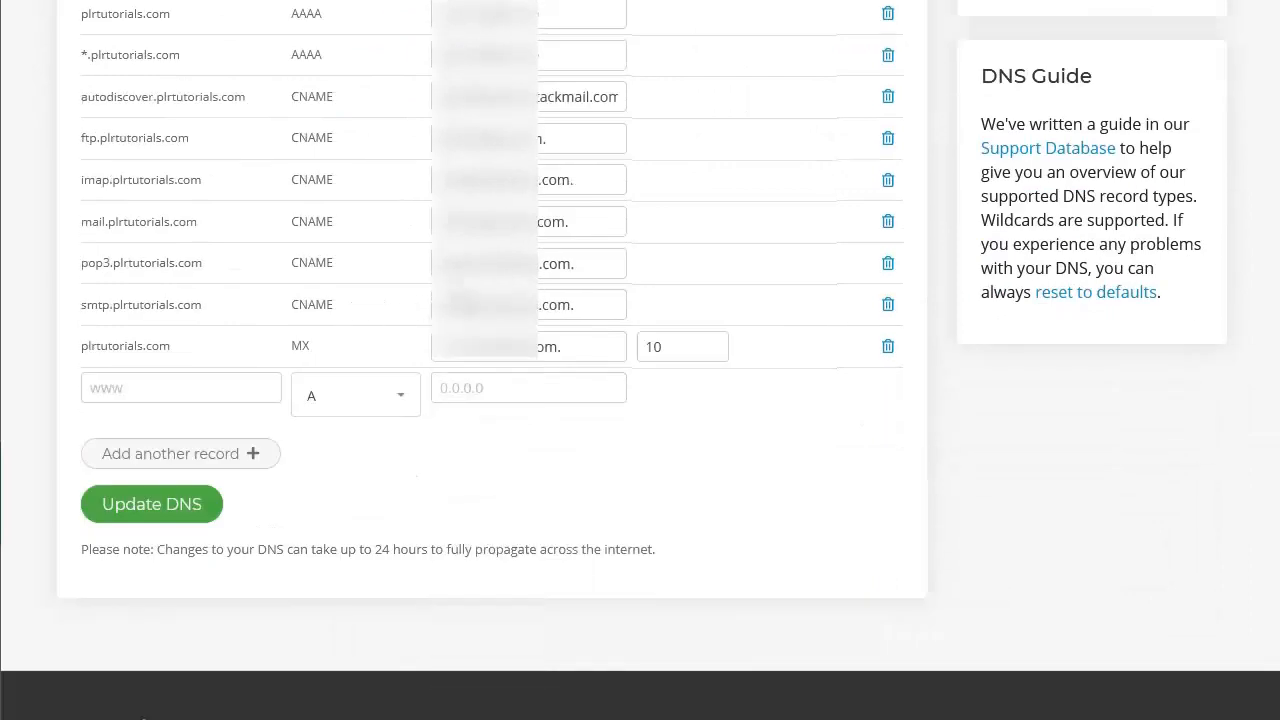
left_click(168, 390)
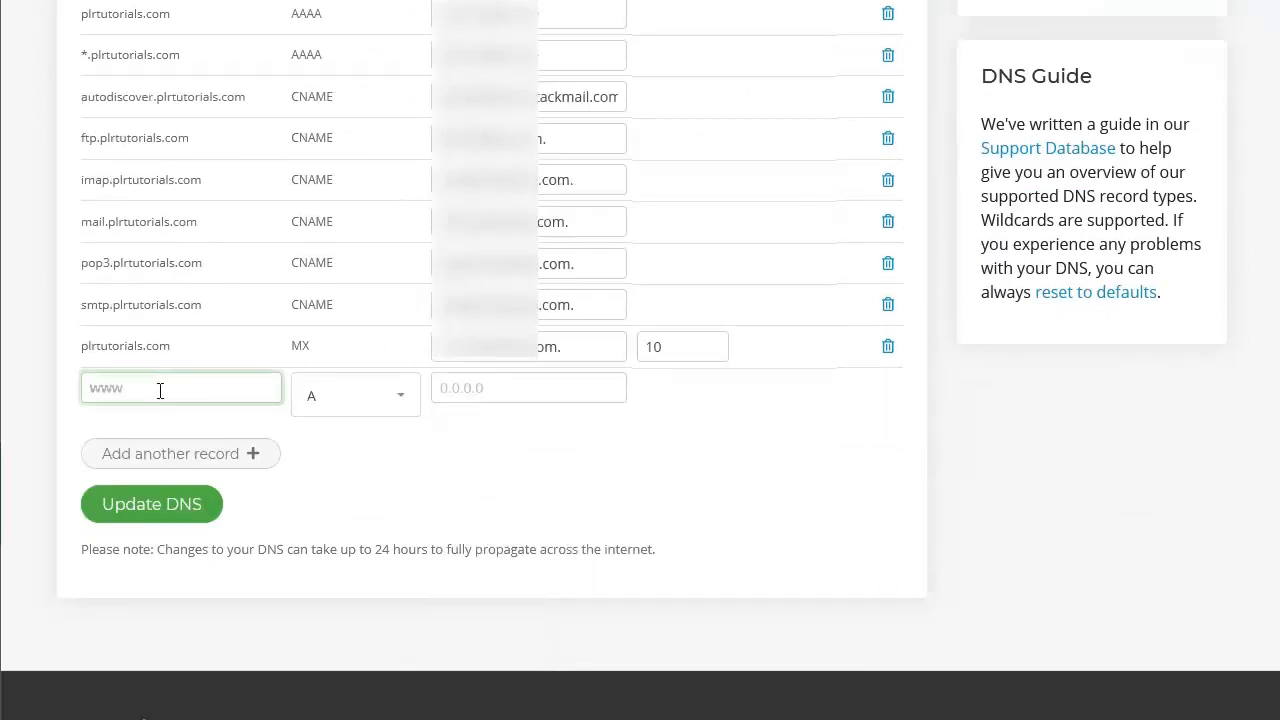
key("ctrl+v")
left_click(404, 400)
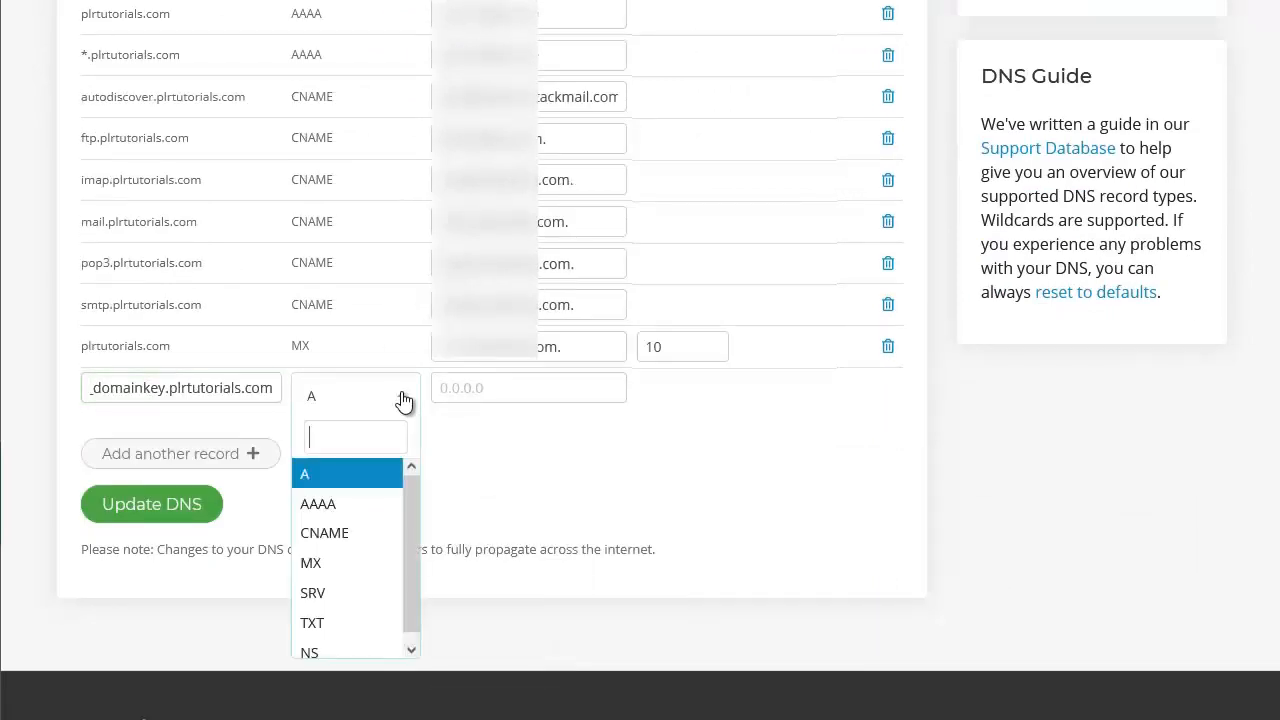
left_click(356, 622)
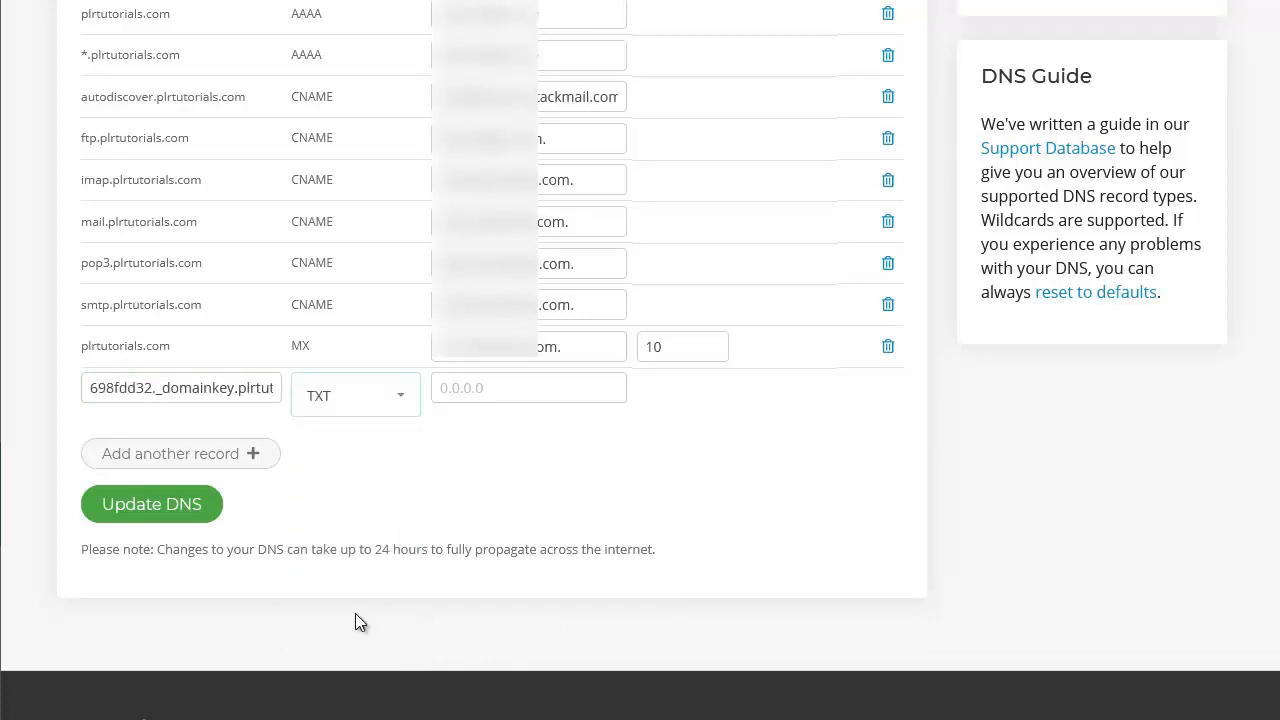
Step: Copy the DKIM value from the text notes into the new TXT record's data and update the DNS
left_click(482, 390)
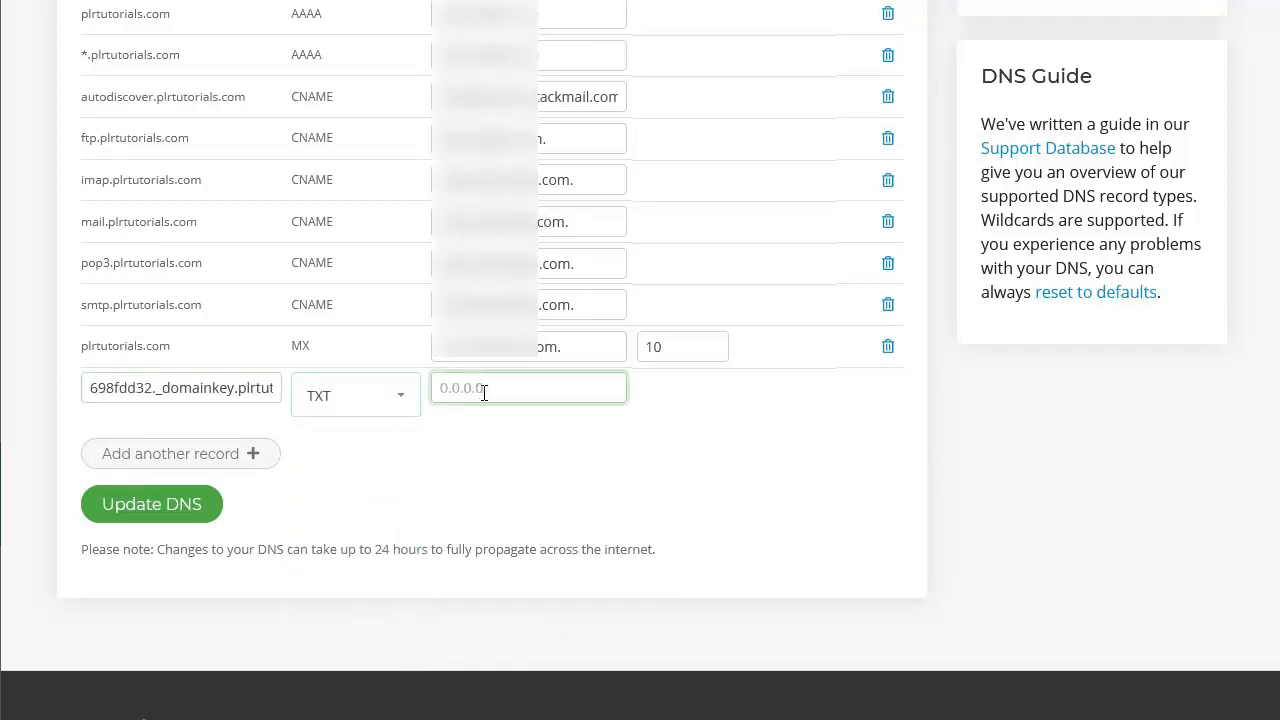
key("alt+Tab")
left_click_drag(1099, 240, 716, 175)
key("ctrl+c")
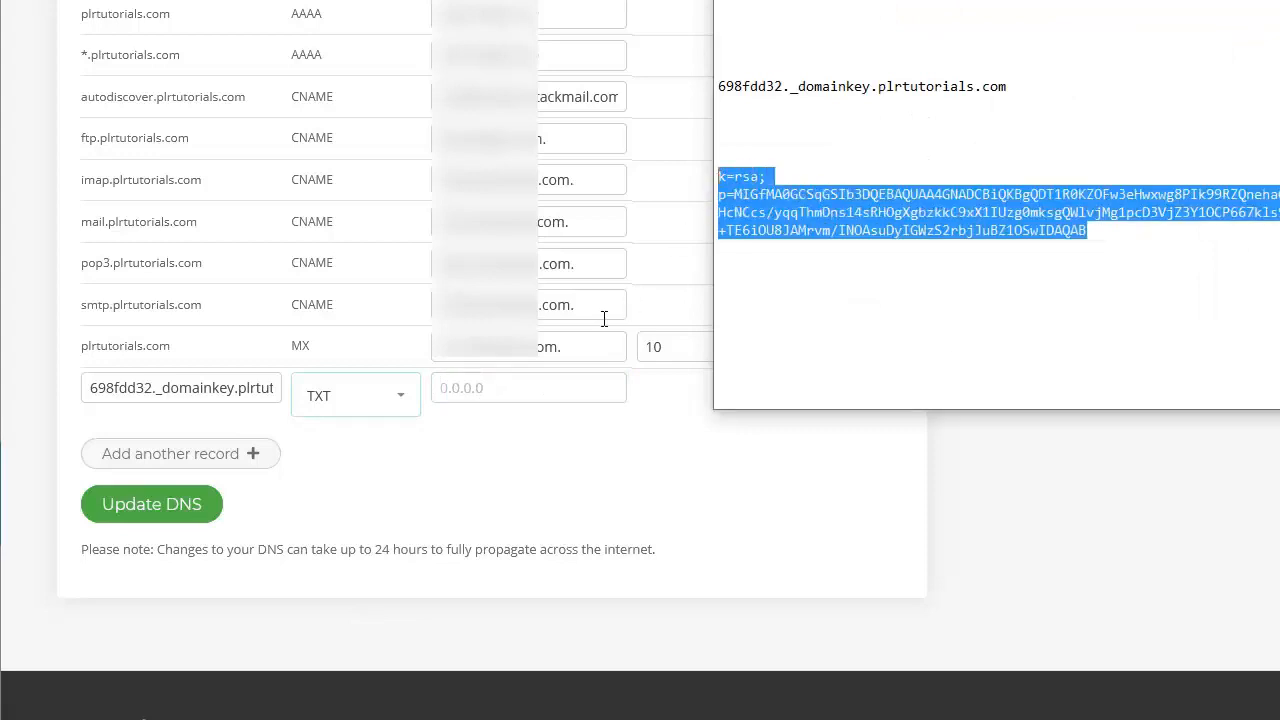
left_click(504, 390)
key("ctrl+v")
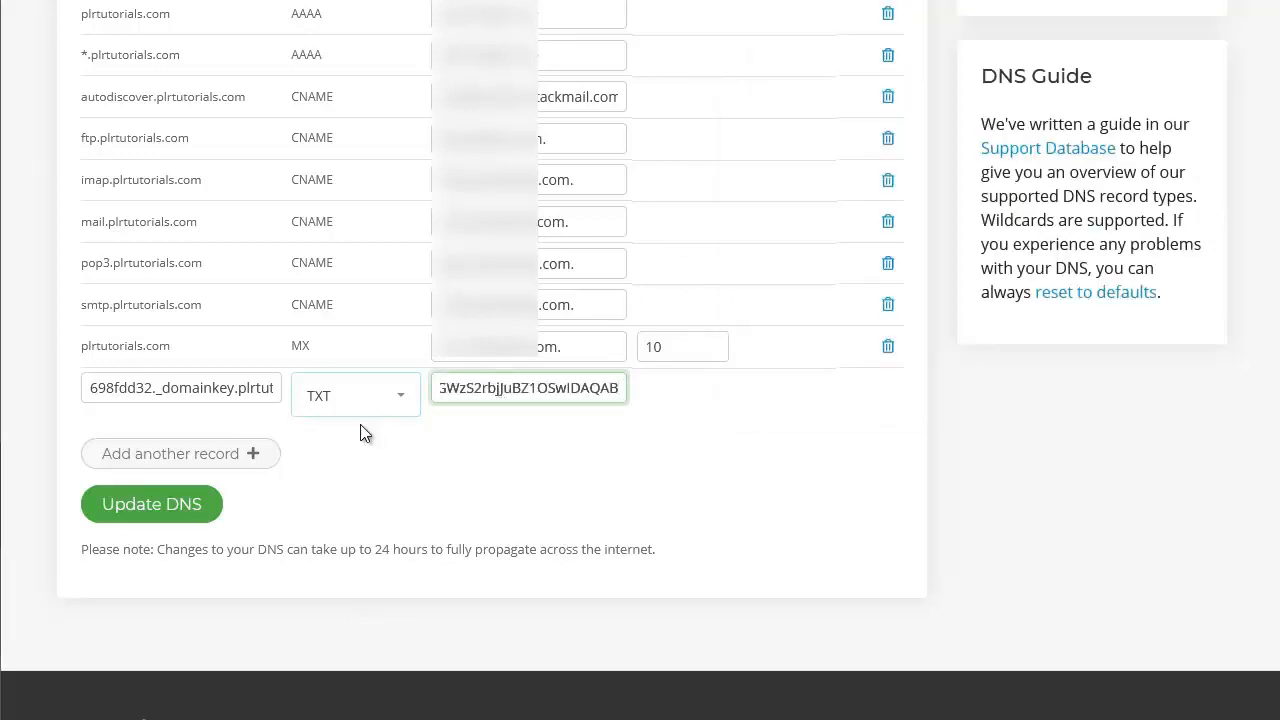
left_click(183, 510)
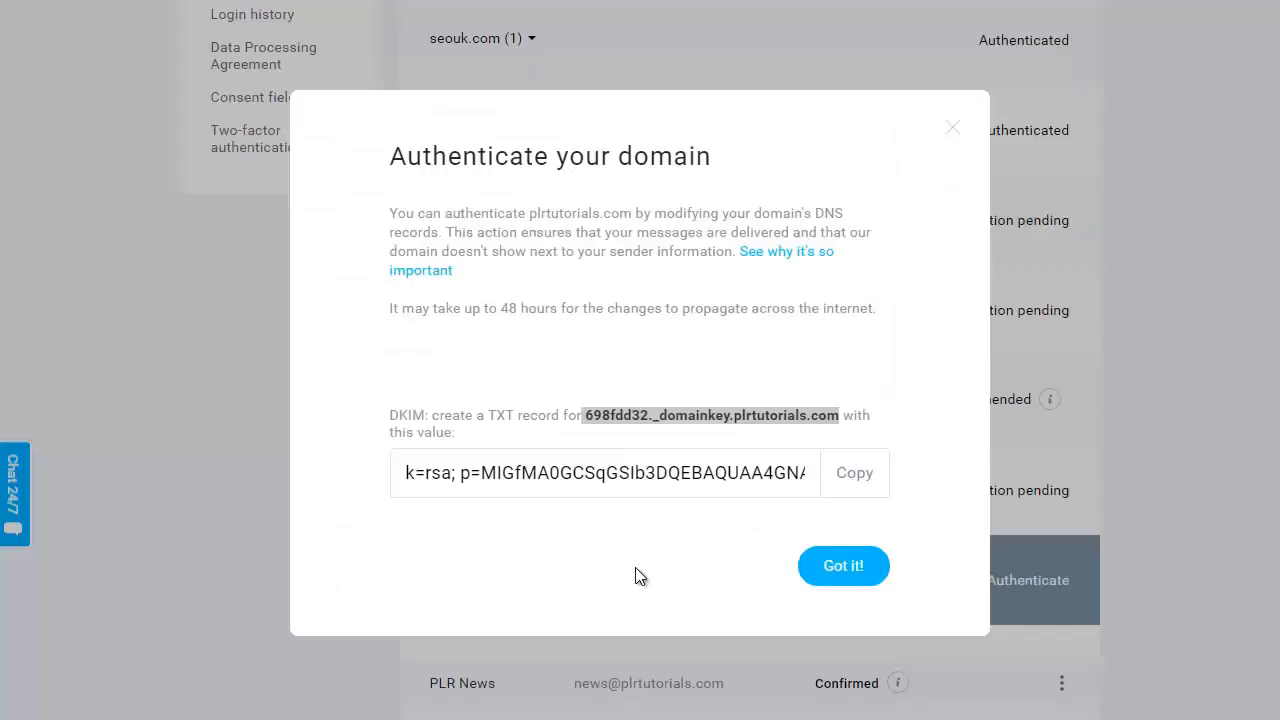
Step: Return to GetResponse, close the authentication instructions, and check the status of plrtutorials.com and its sender address
left_click(866, 570)
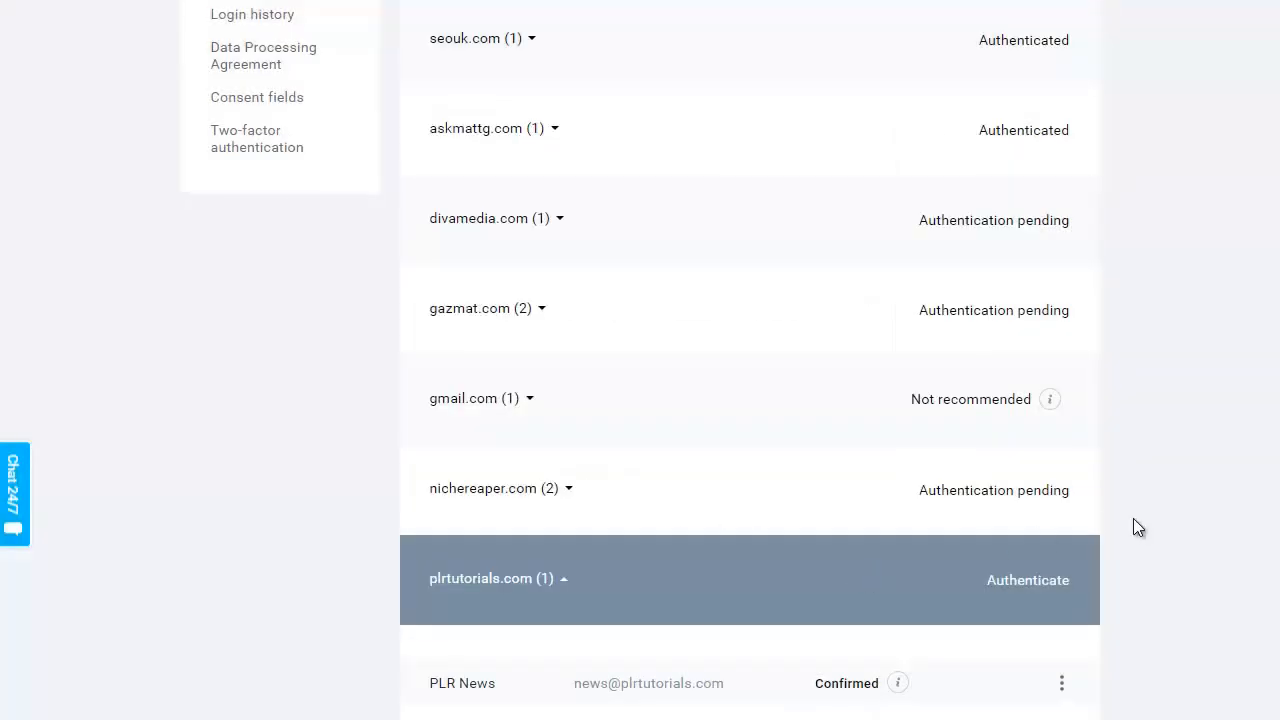
scroll(1158, 490, "down", 2)
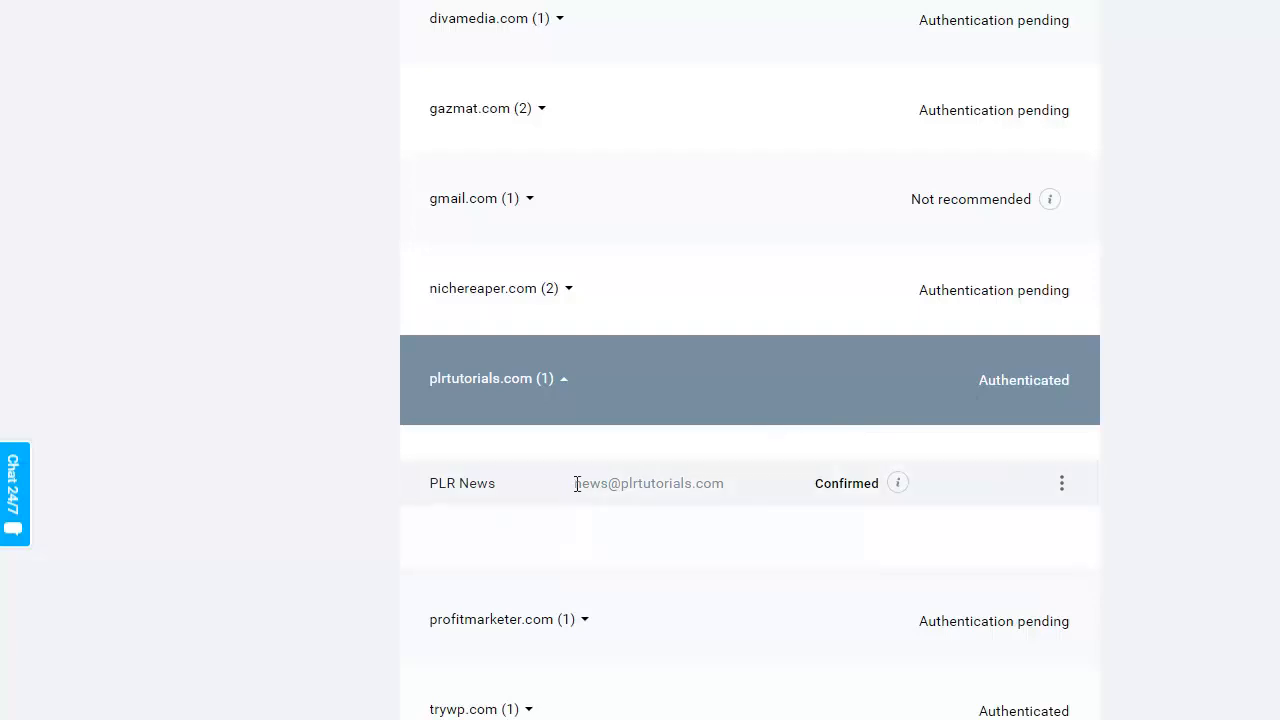
left_click_drag(731, 484, 554, 486)
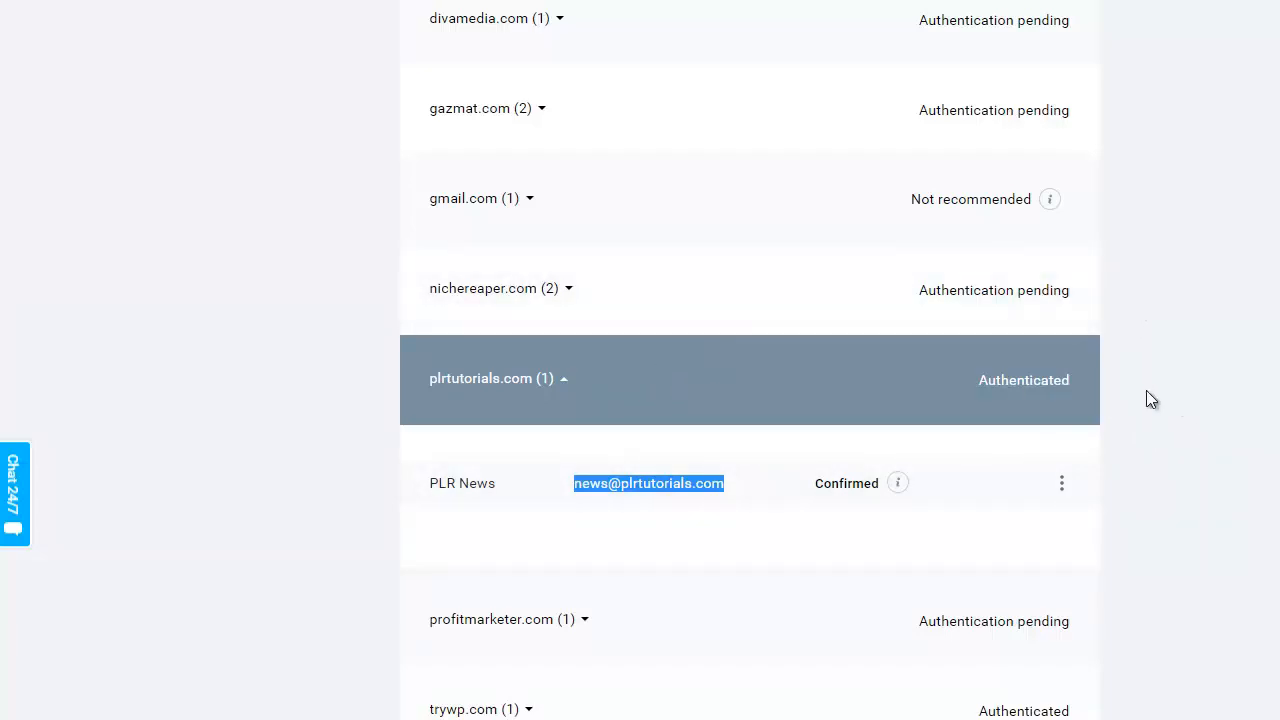
scroll(1240, 454, "up", 1)
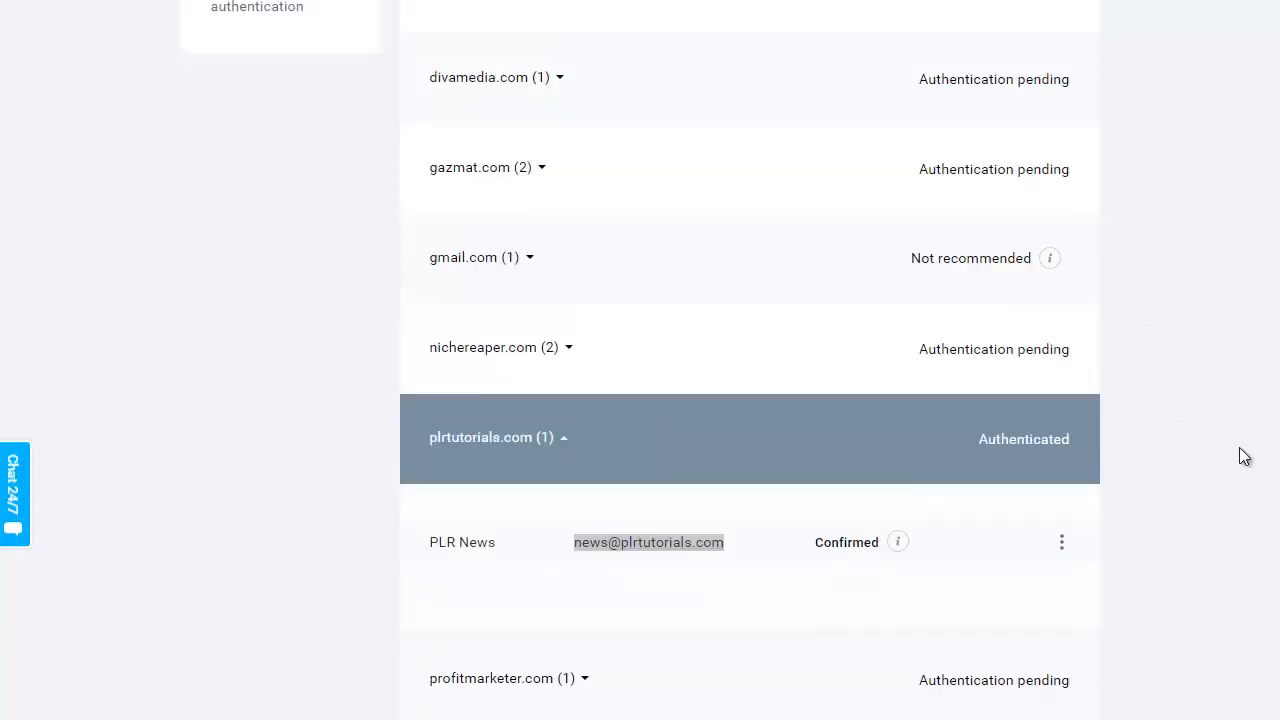
scroll(750, 360, "up", 4)
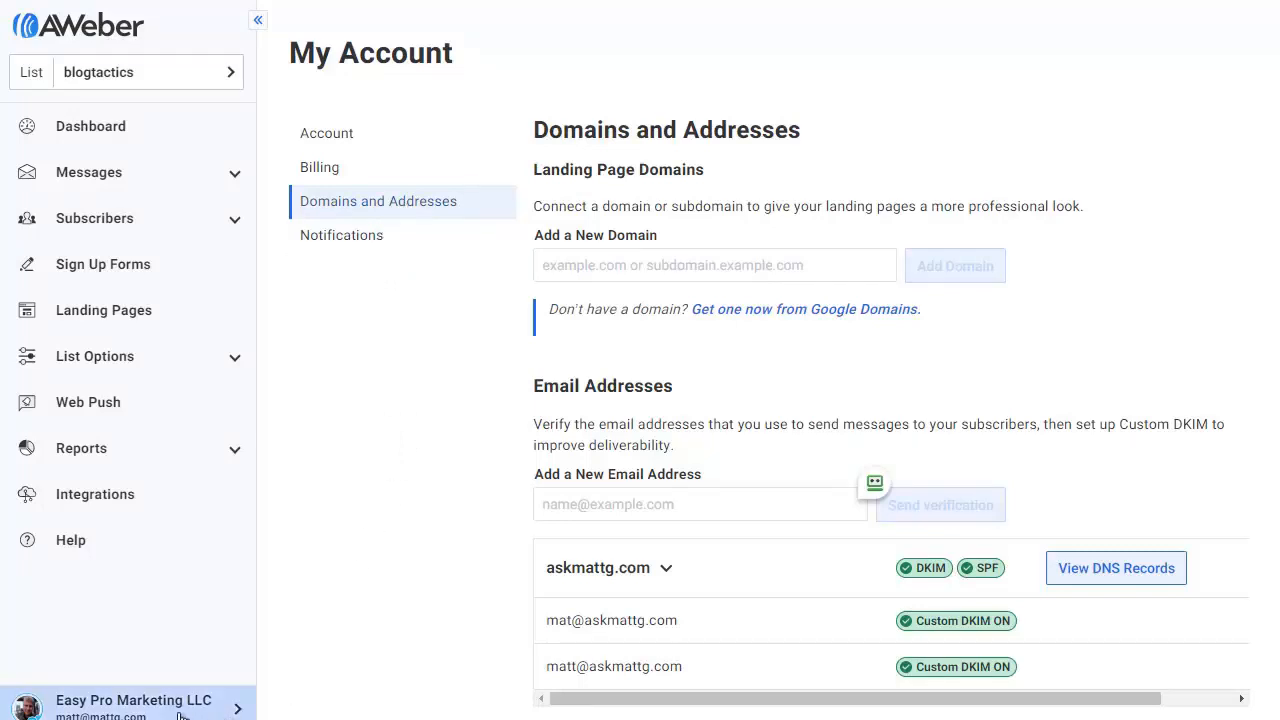
Step: In AWeber's Domains and Addresses settings, enter the new plrtutorials.com sender email address and send its verification
left_click(234, 708)
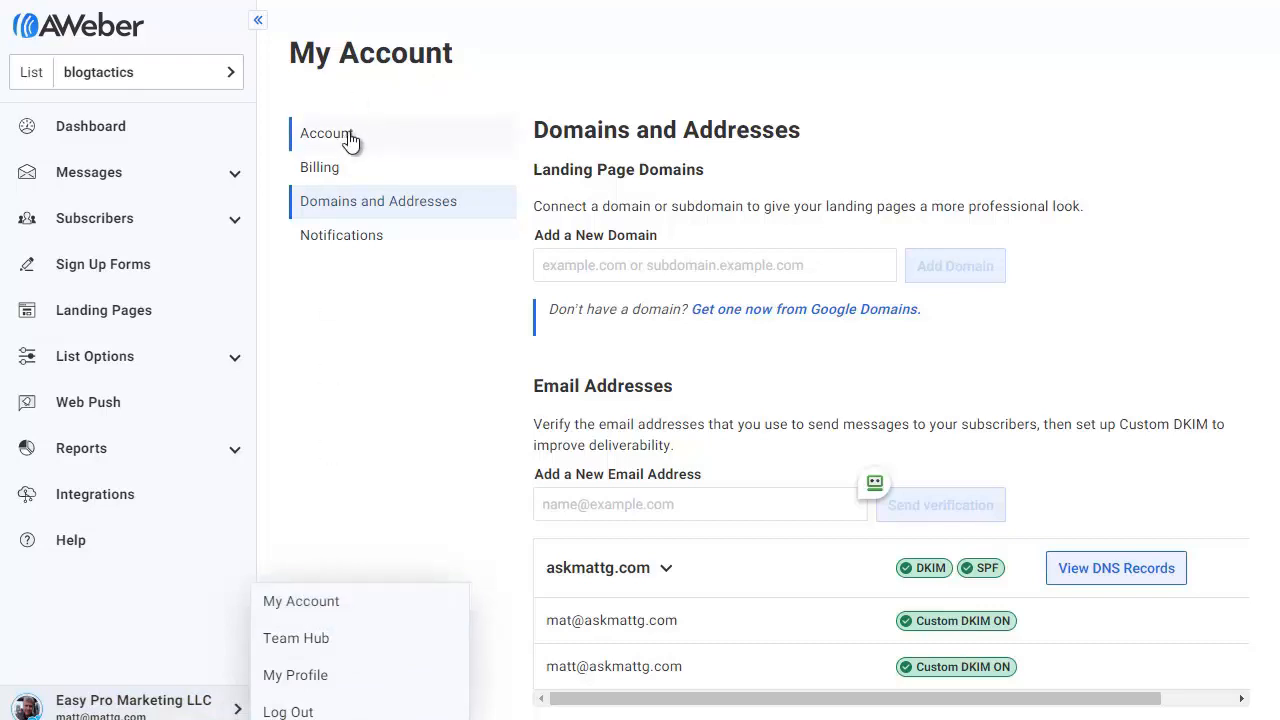
left_click(404, 354)
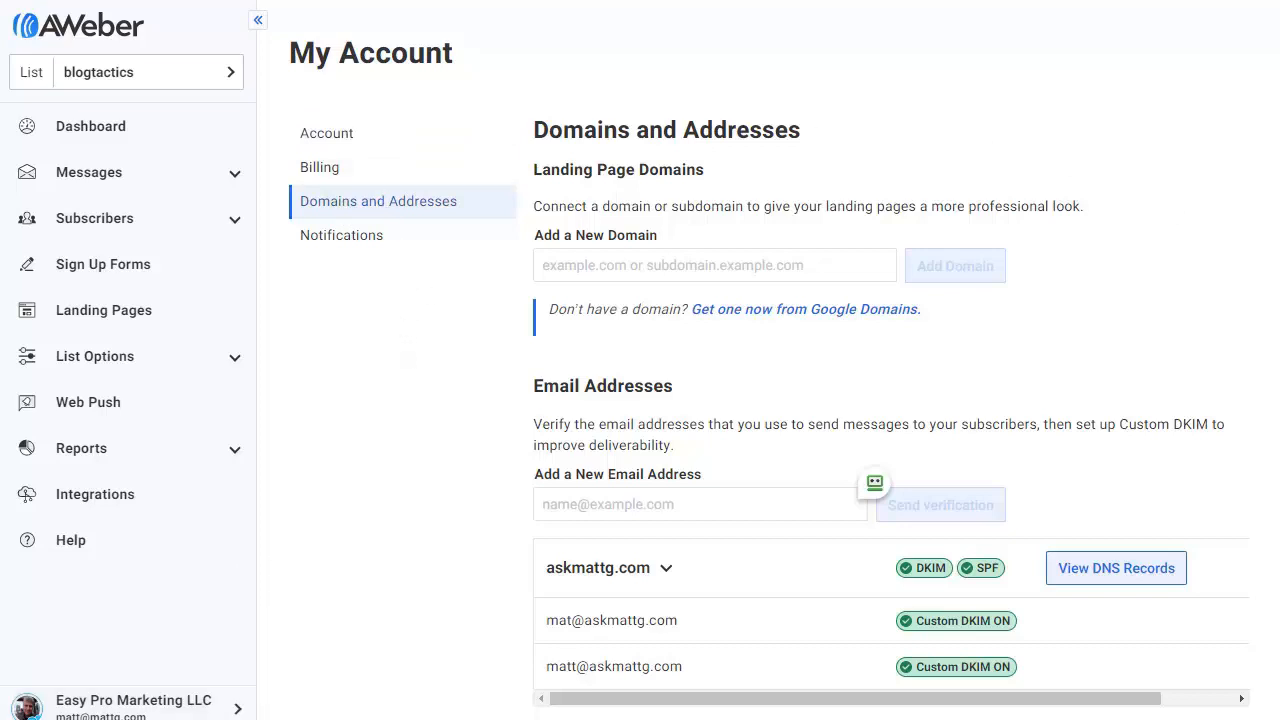
left_click(723, 503)
key("ctrl+v")
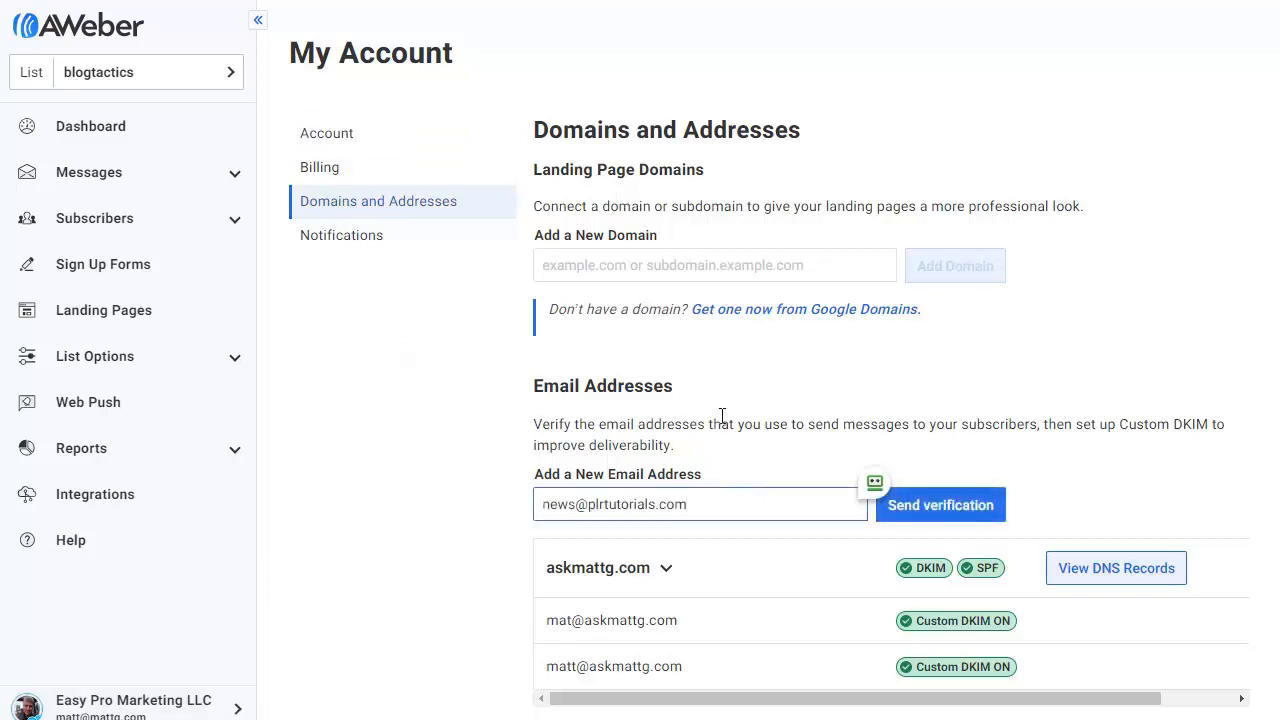
left_click(980, 508)
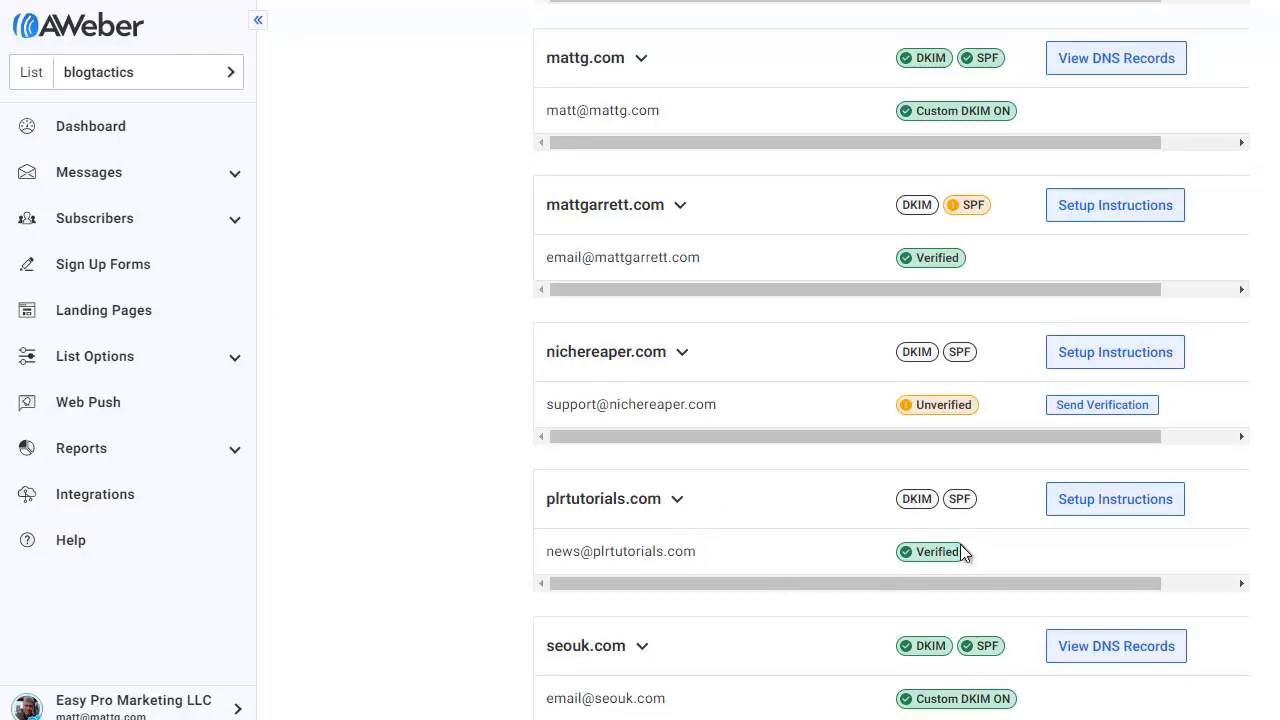
Step: Open the Custom DKIM setup instructions for plrtutorials.com and view the CNAME records required for DKIM
mouse_move(920, 505)
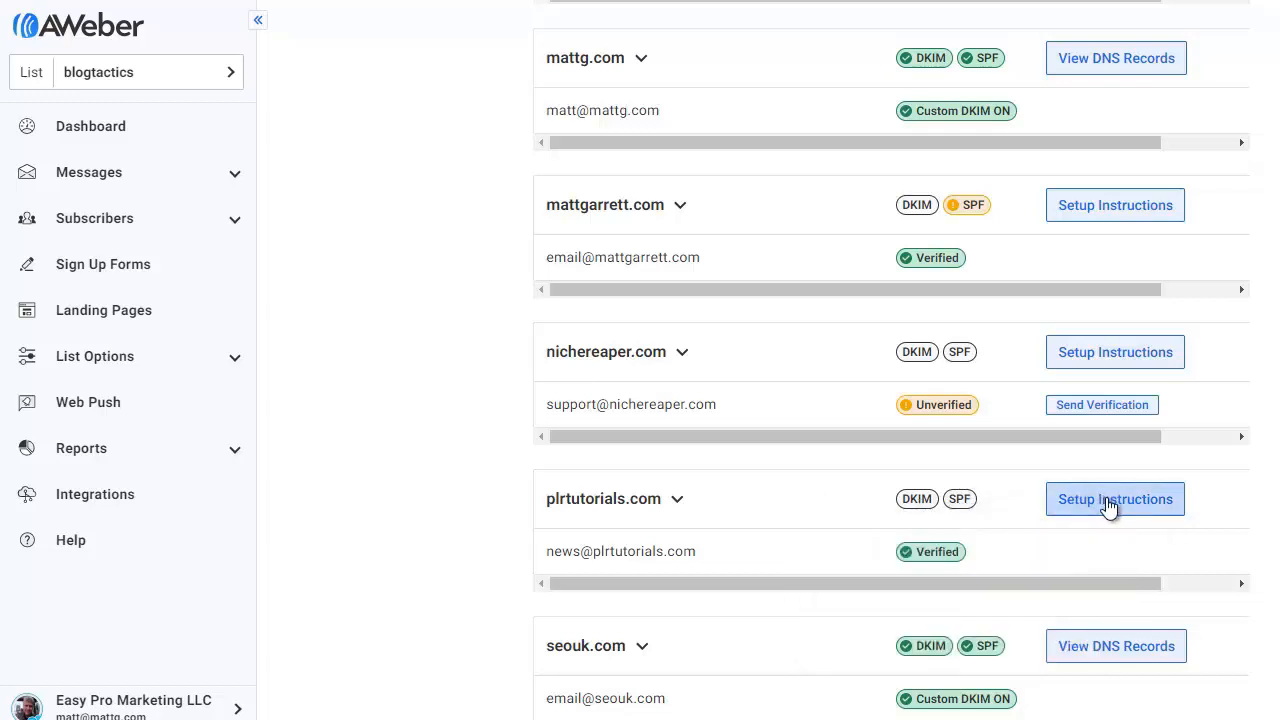
left_click(1108, 506)
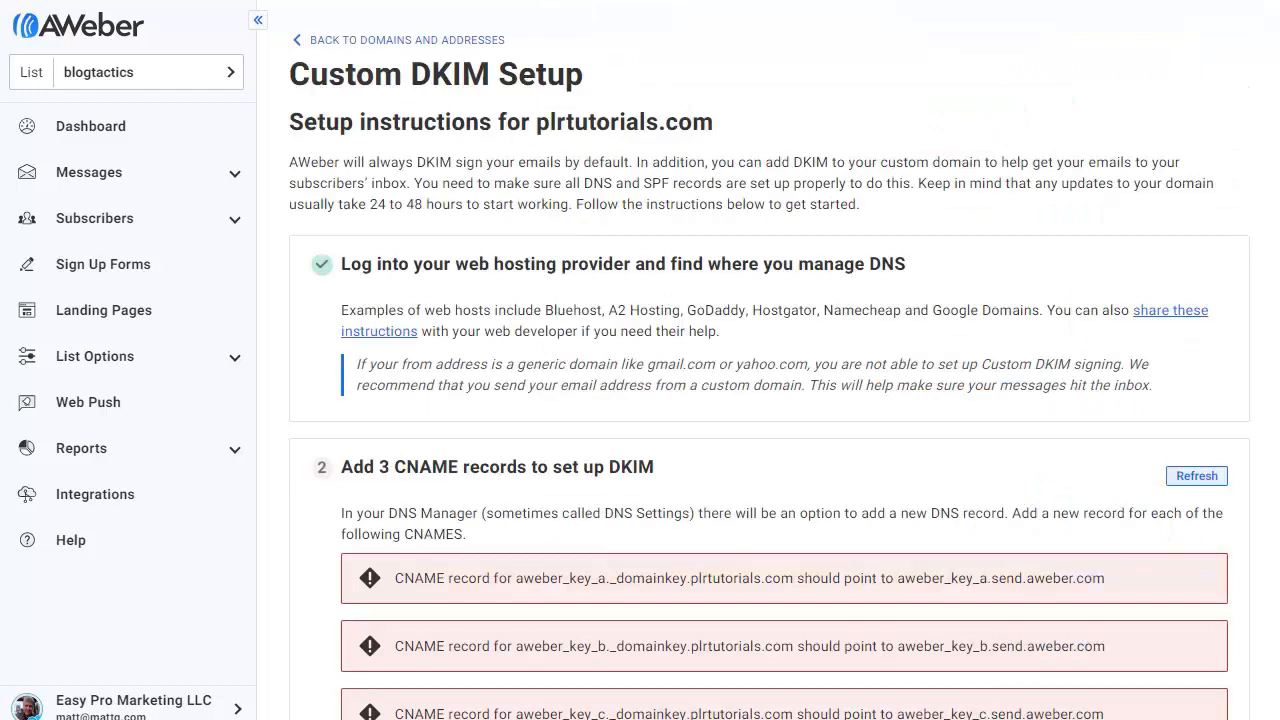
scroll(769, 372, "down", 5)
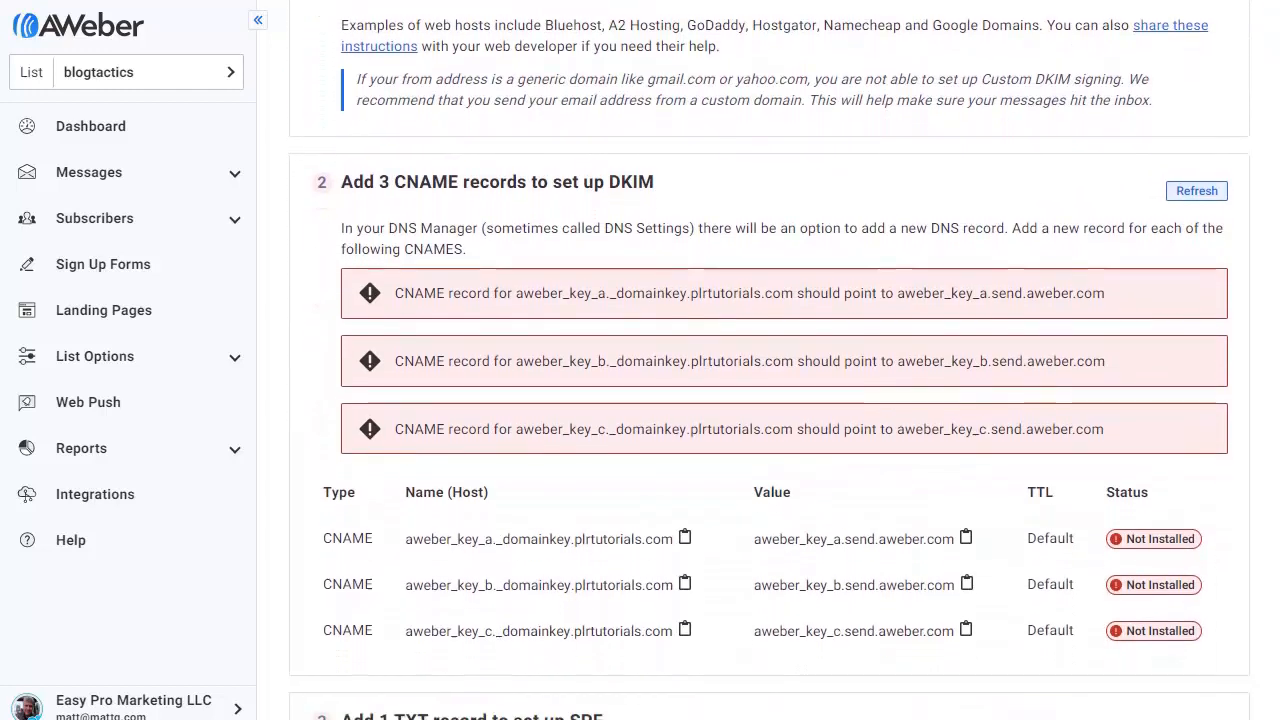
Step: Copy the first DKIM CNAME host name, aweber_key_a._domainkey.plrtutorials.com, into the text notes
scroll(769, 372, "down", 3)
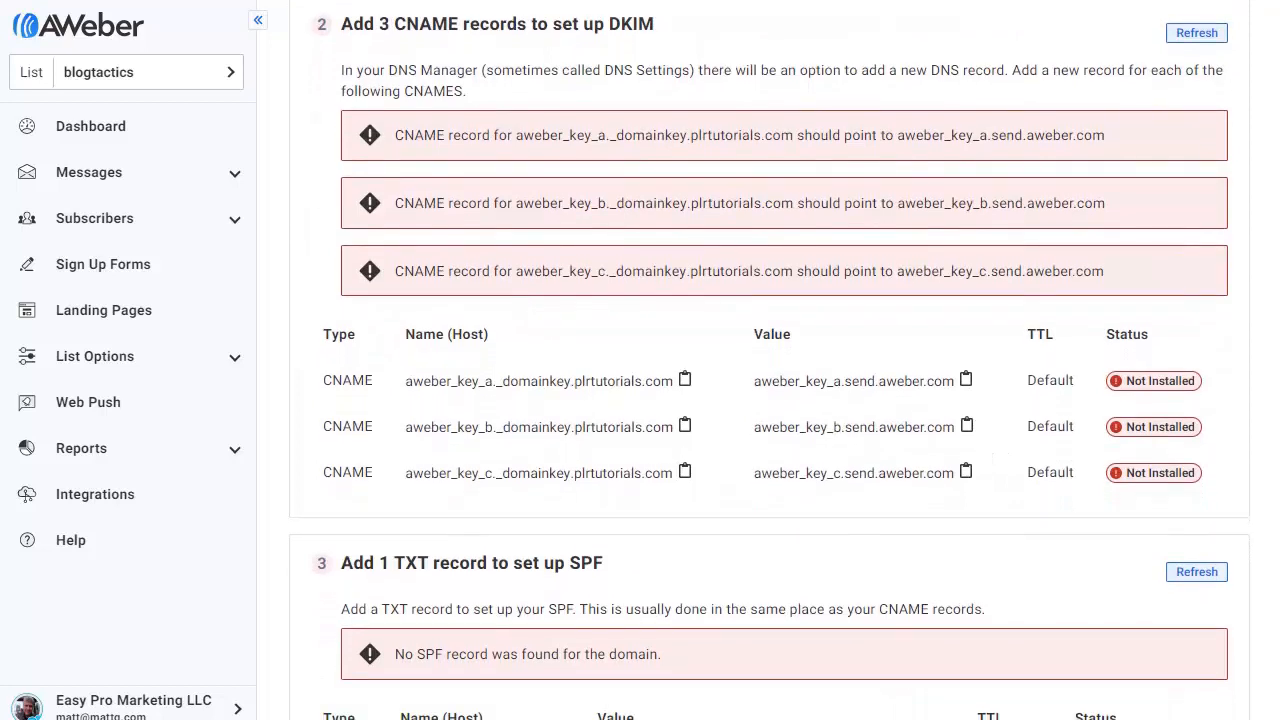
scroll(769, 372, "down", 1)
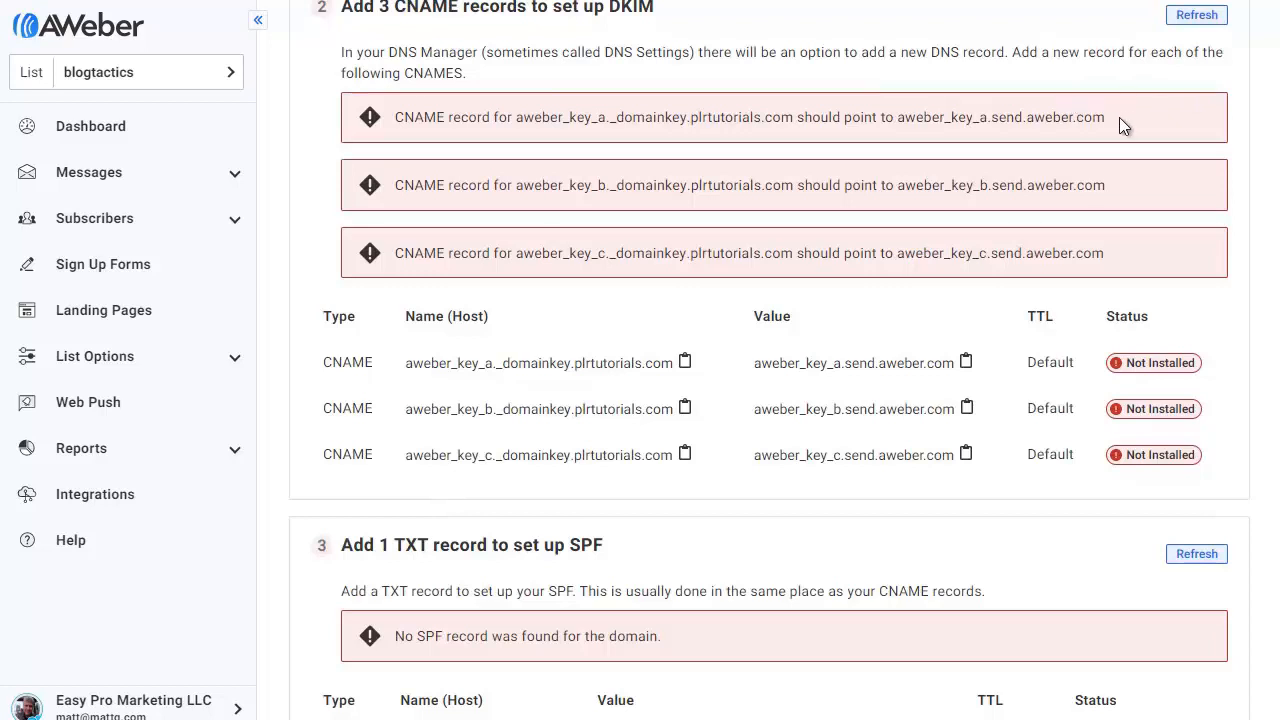
left_click_drag(517, 117, 793, 113)
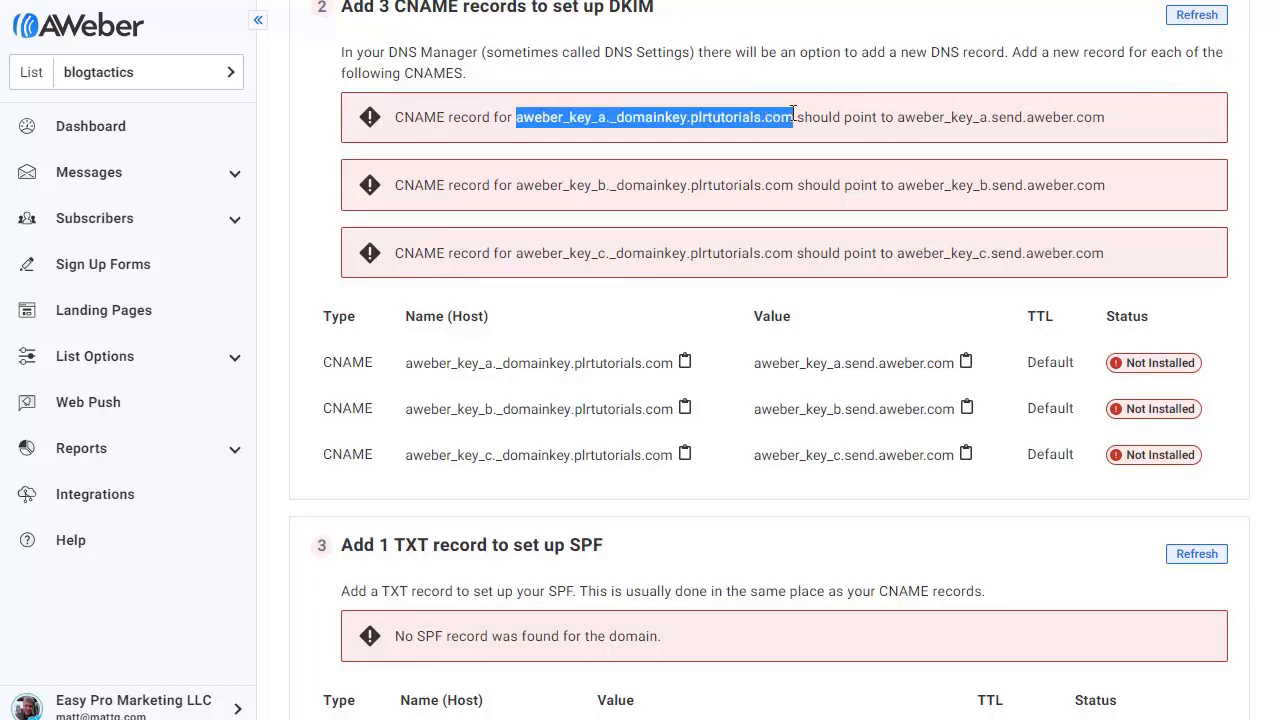
left_click(1279, 2)
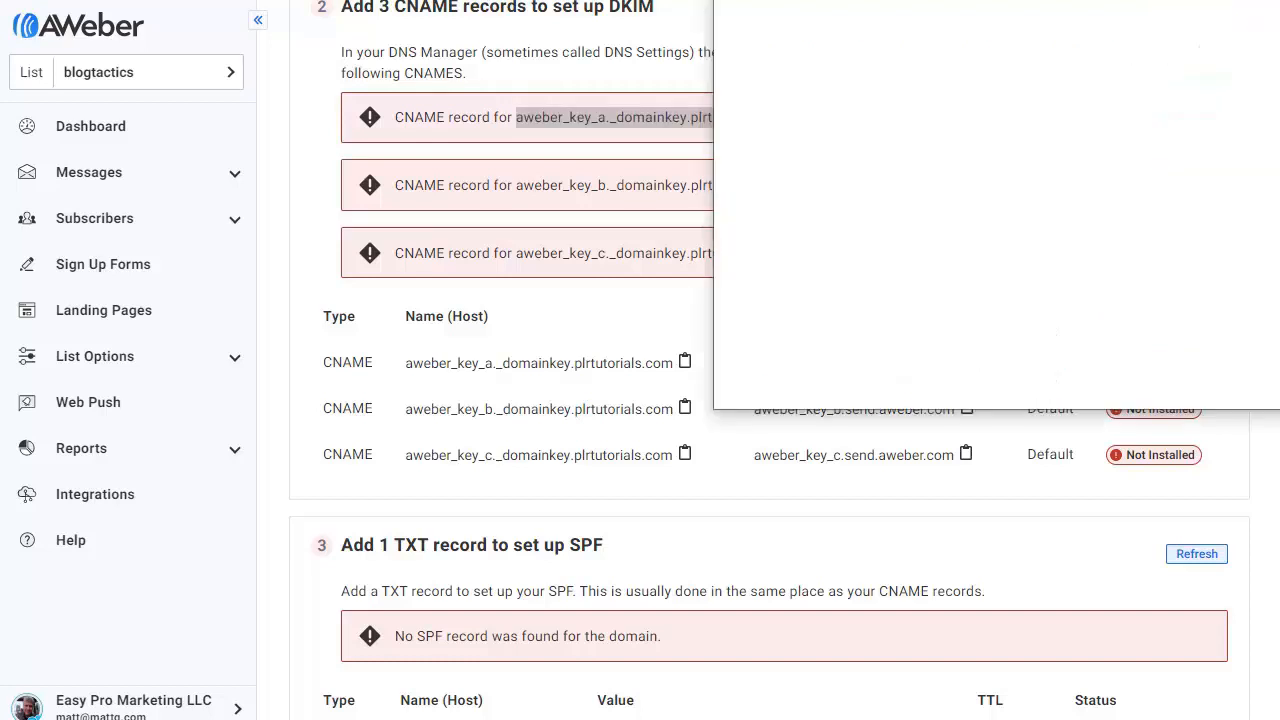
key("ctrl+v")
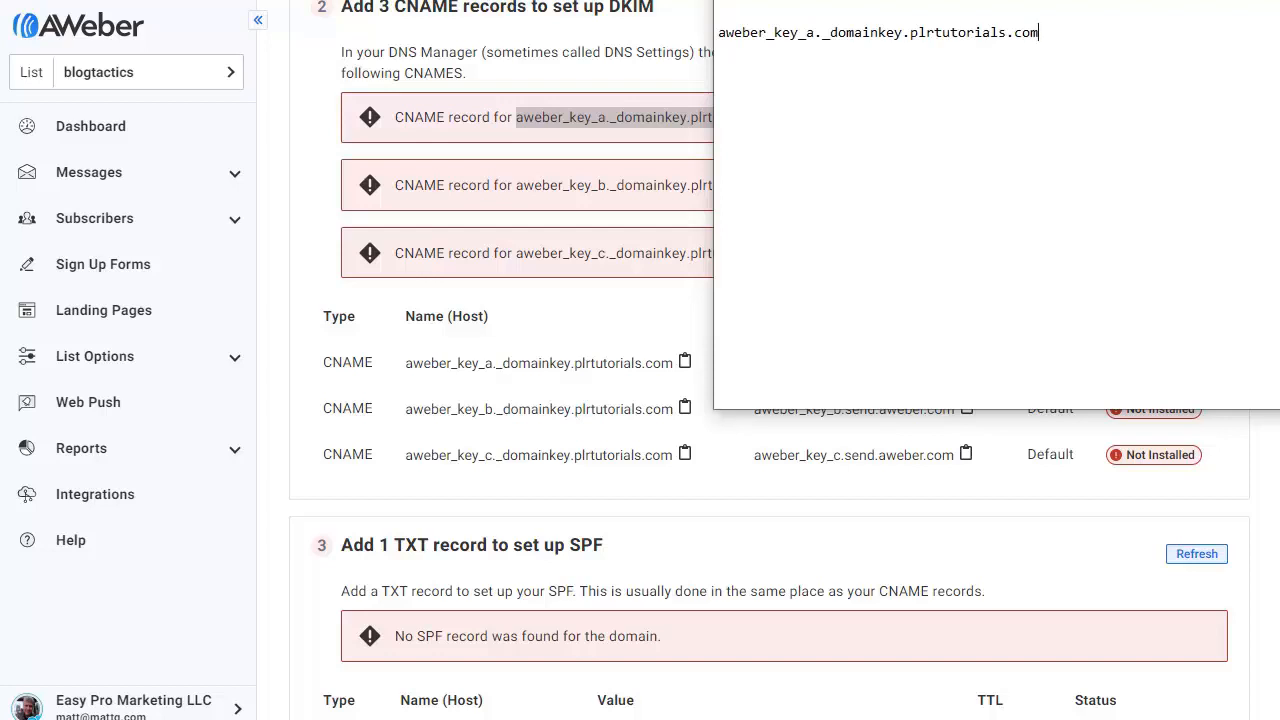
Step: Copy the aweber_key_b and aweber_key_c CNAME host names for plrtutorials.com into the text notes on separate lines
left_click(663, 208)
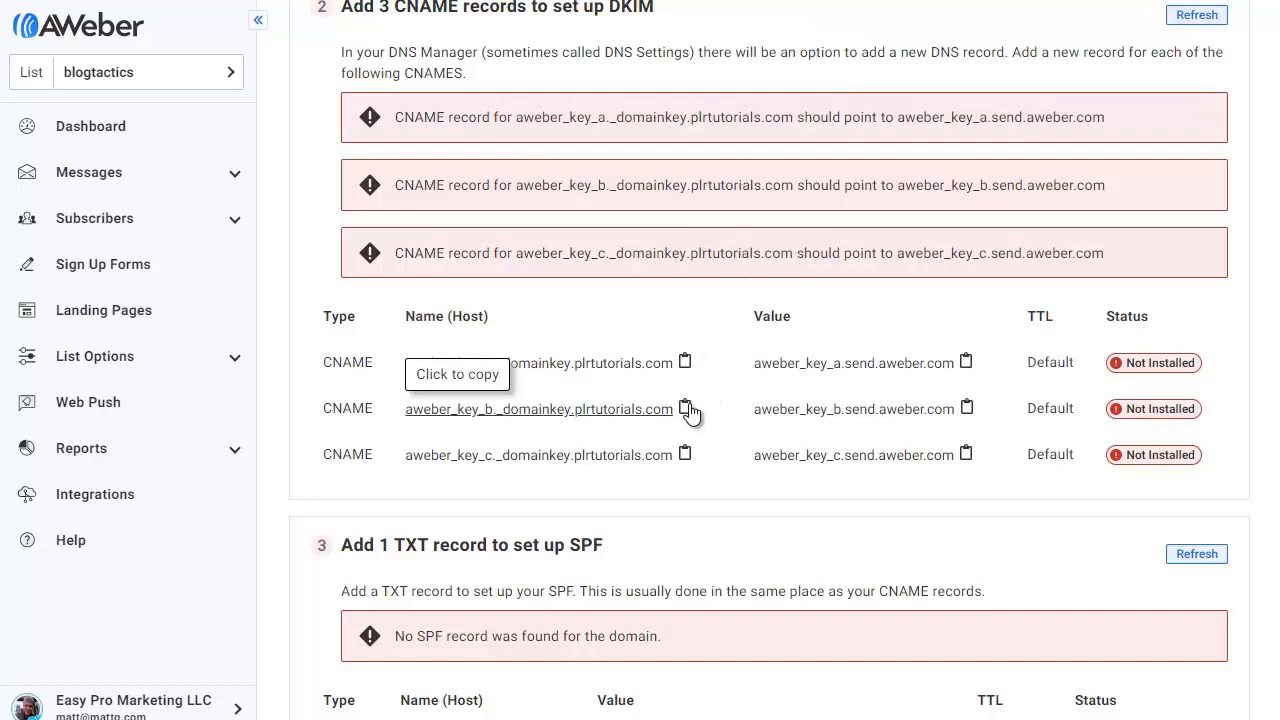
key("alt+Tab")
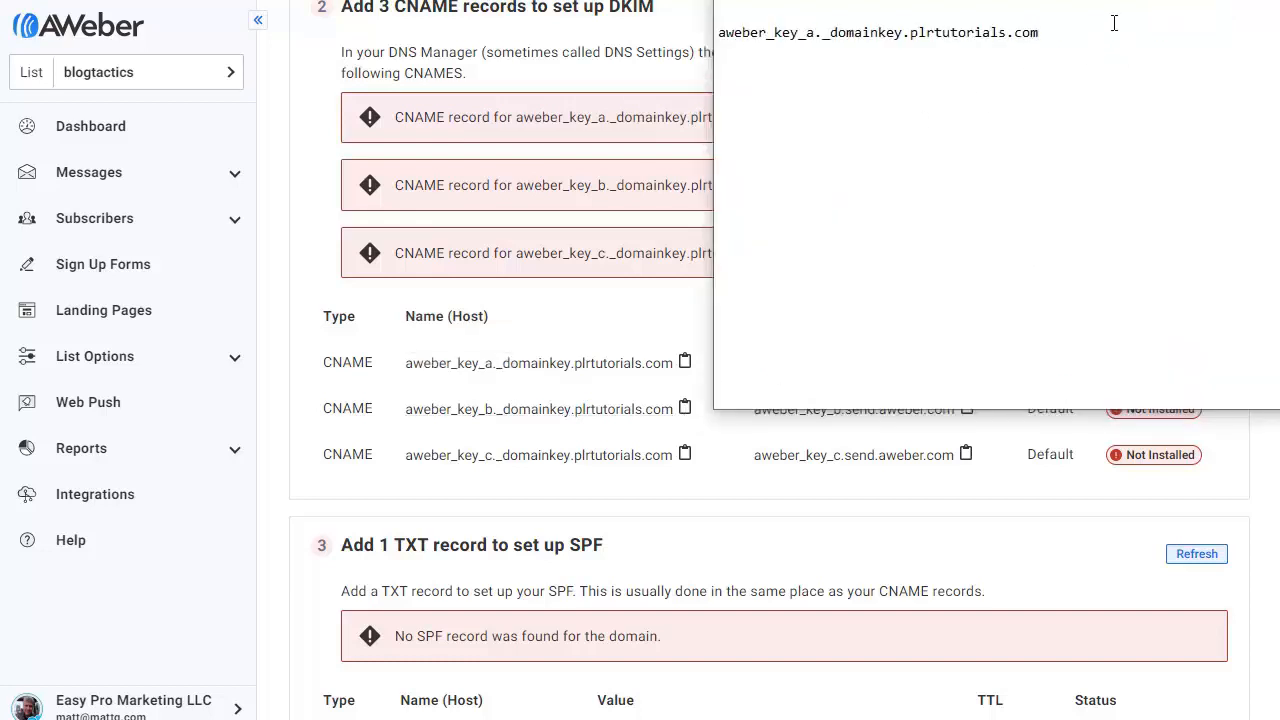
key("Return")
key("ctrl+v")
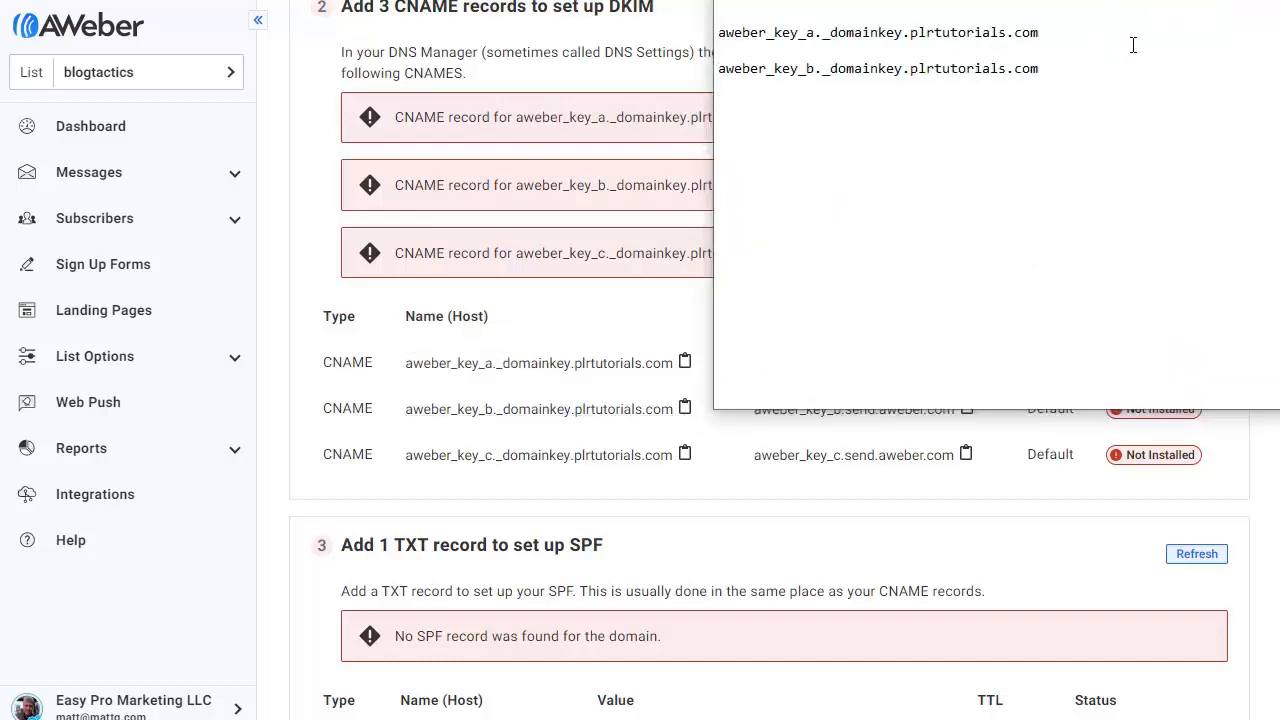
left_click(687, 464)
key("alt+Tab")
key("ctrl+v")
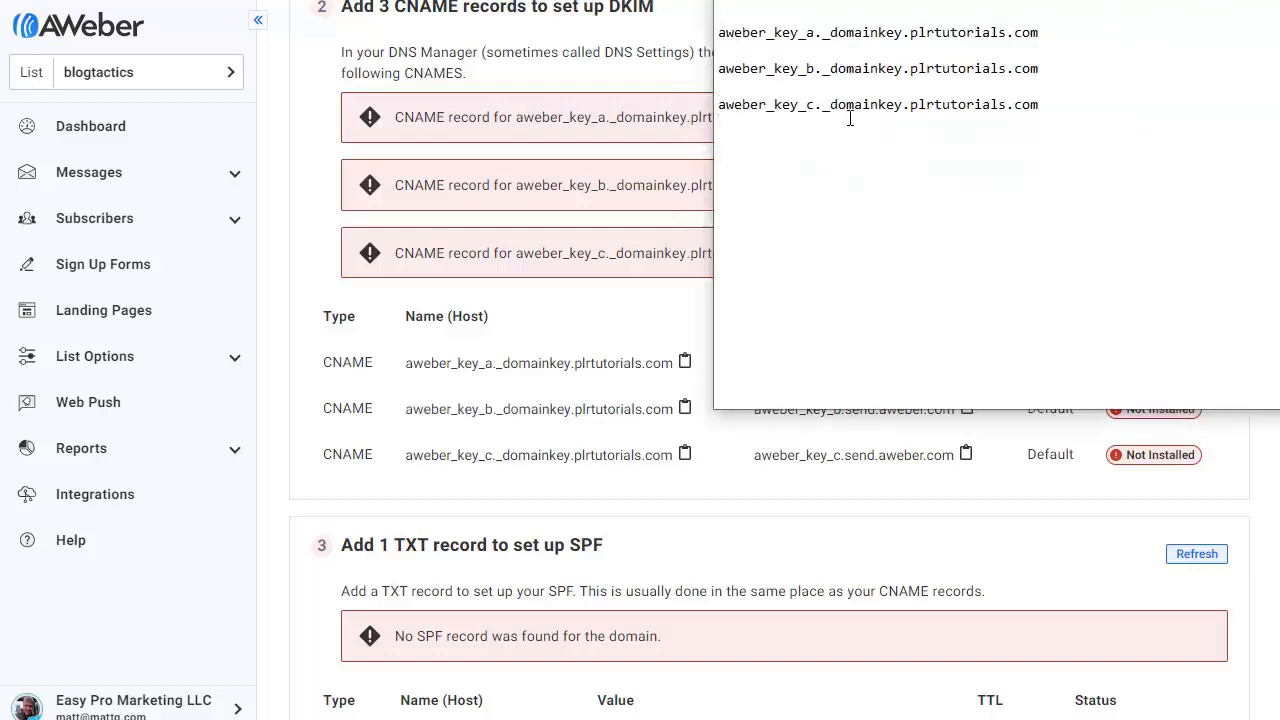
Step: Copy each CNAME value (aweber_key_a, b and c.send.aweber.com) beneath its host name in the notes and head the list CNAME
left_click(664, 295)
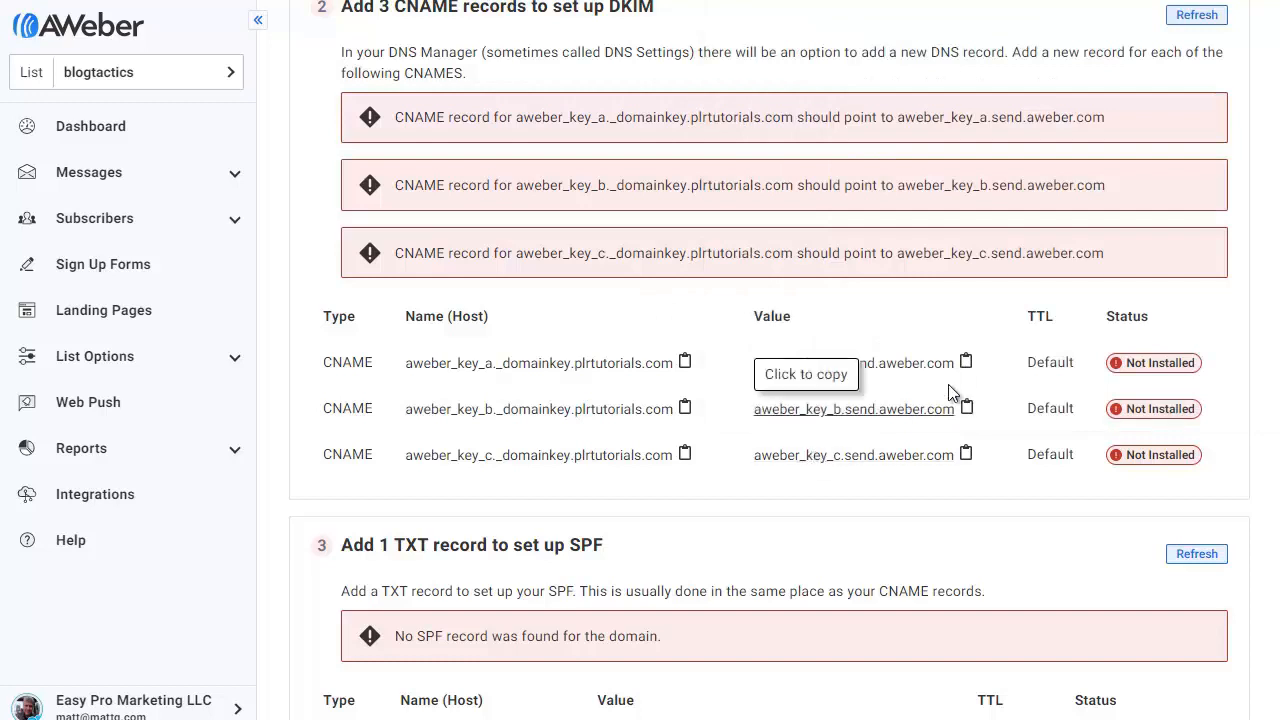
left_click(966, 362)
key("alt+Tab")
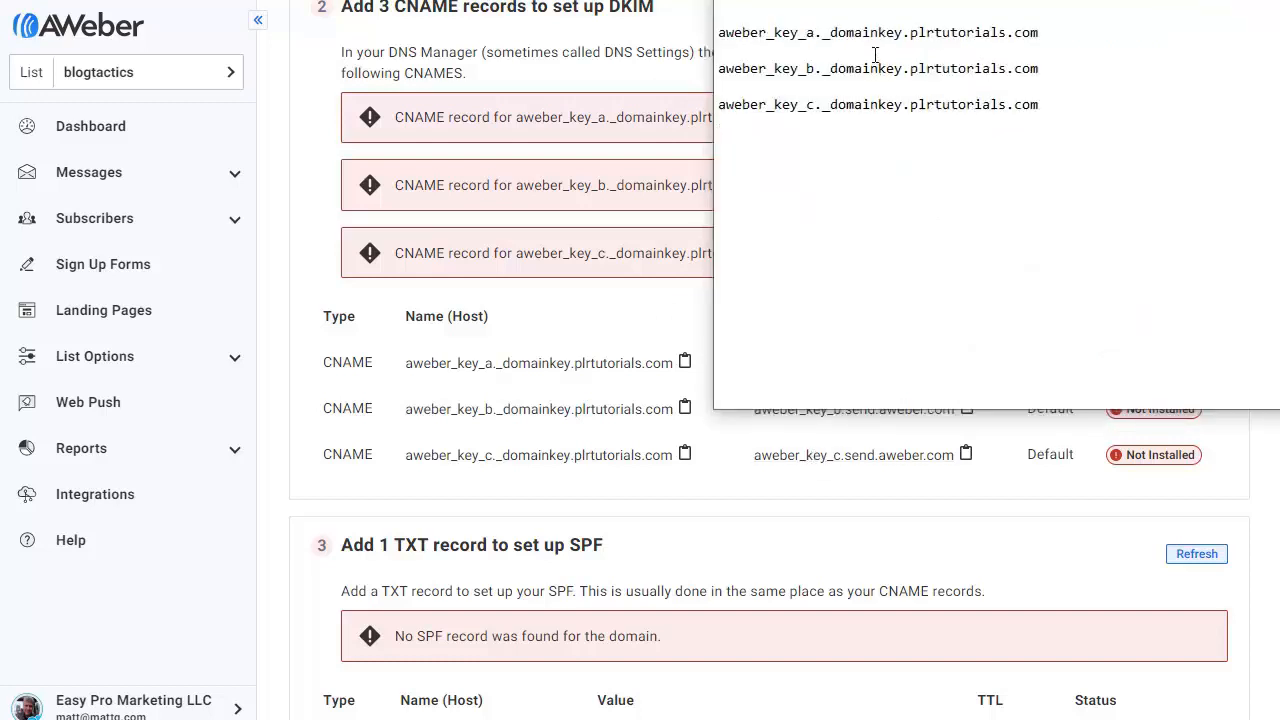
key("ctrl+v")
key("Return")
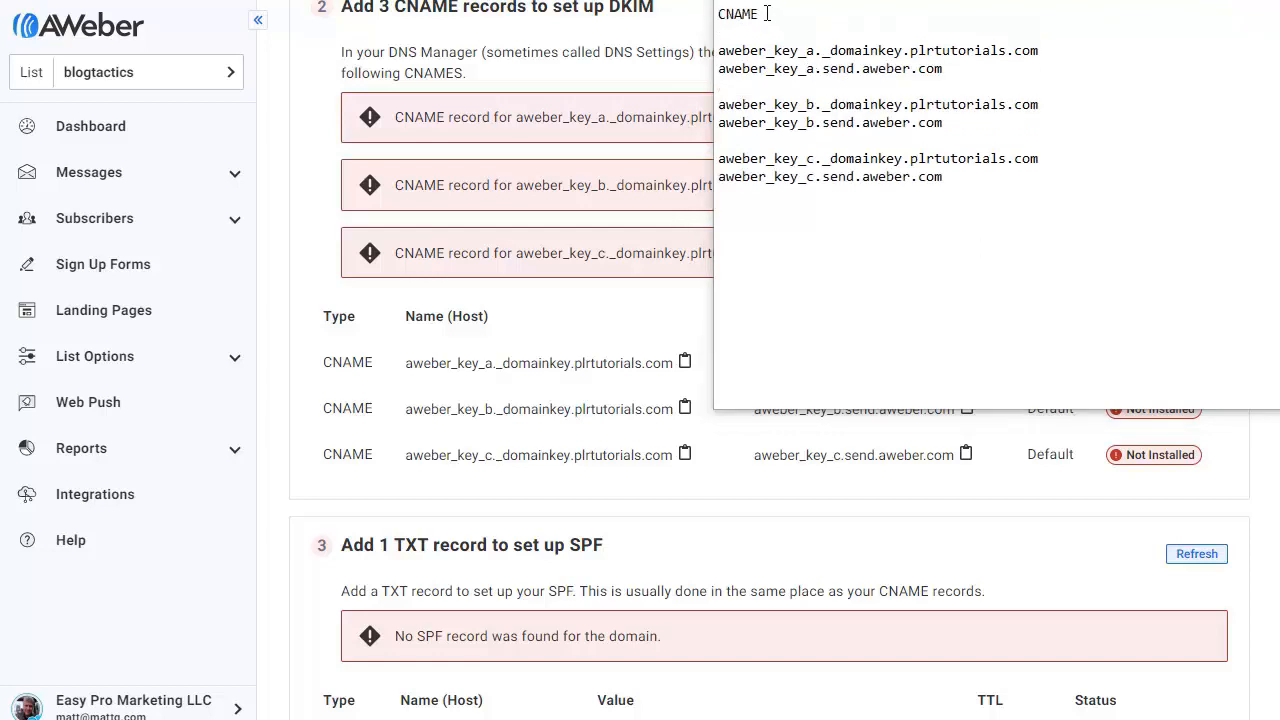
left_click_drag(762, 14, 718, 14)
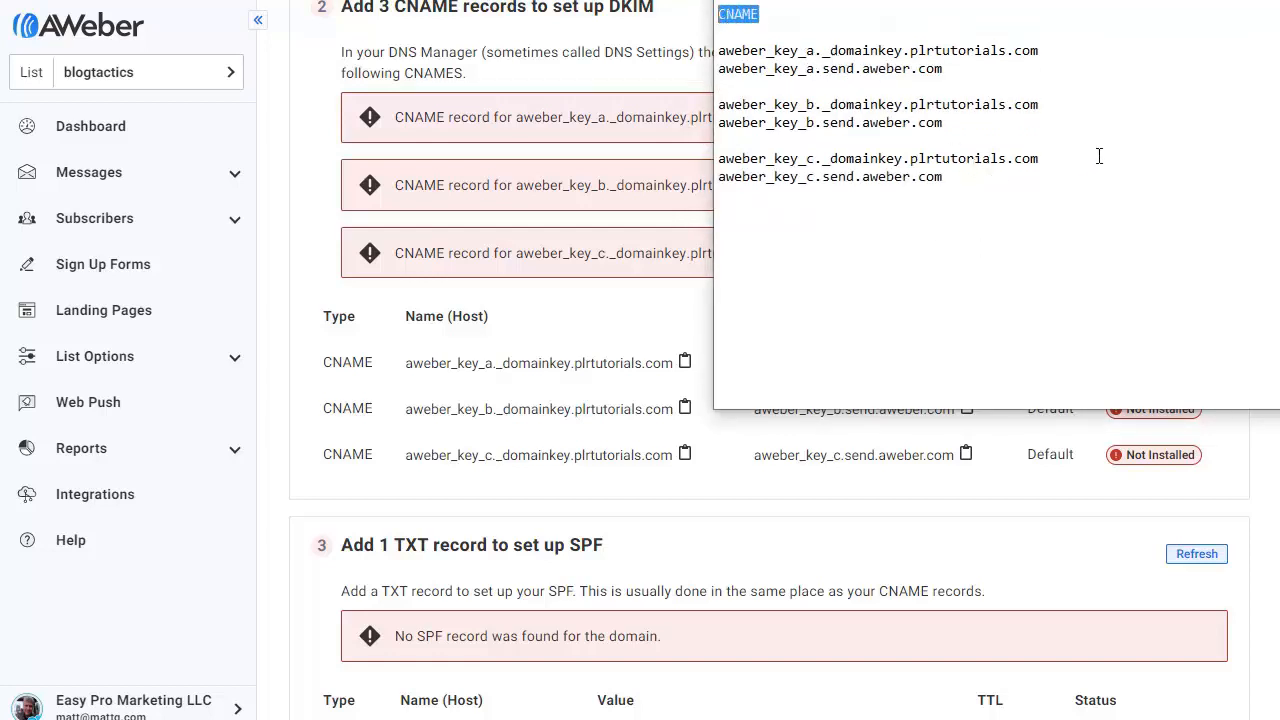
Step: Copy the SPF record's host plrtutorials.com and value "v=spf1 include:send.aweber.com ~all" into the notes and label them TXT
left_click(819, 521)
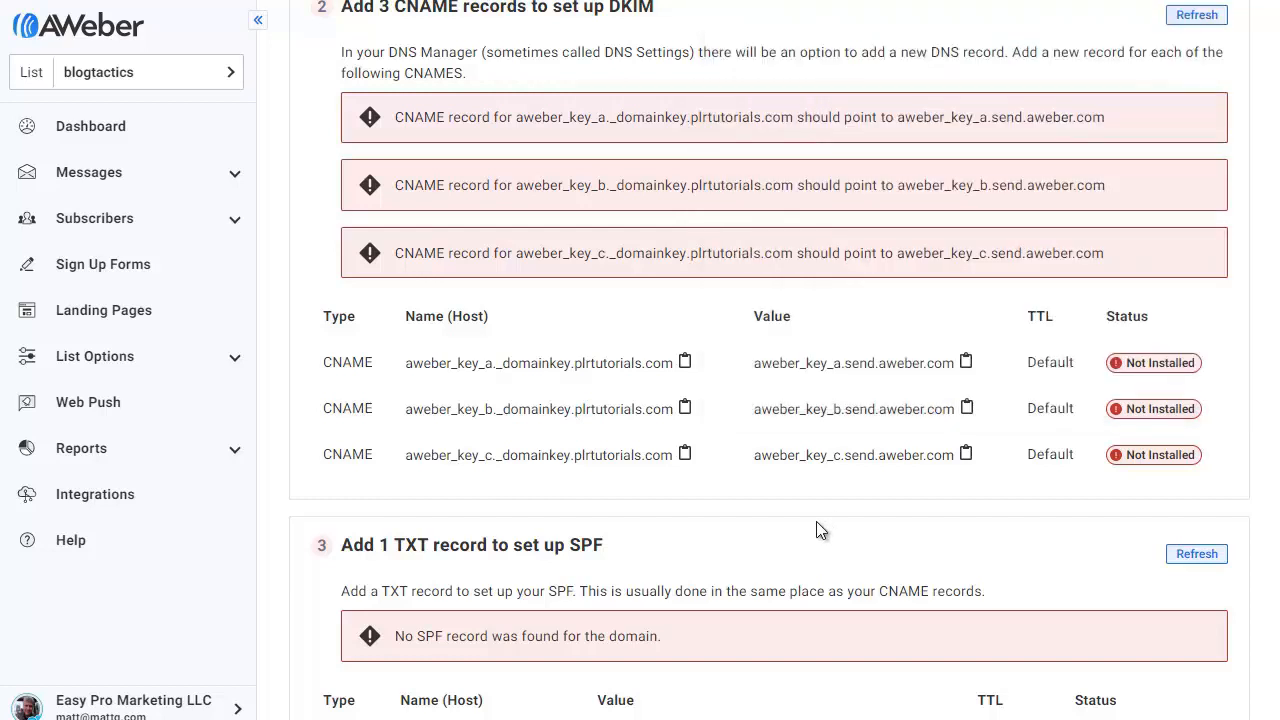
scroll(816, 521, "down", 2)
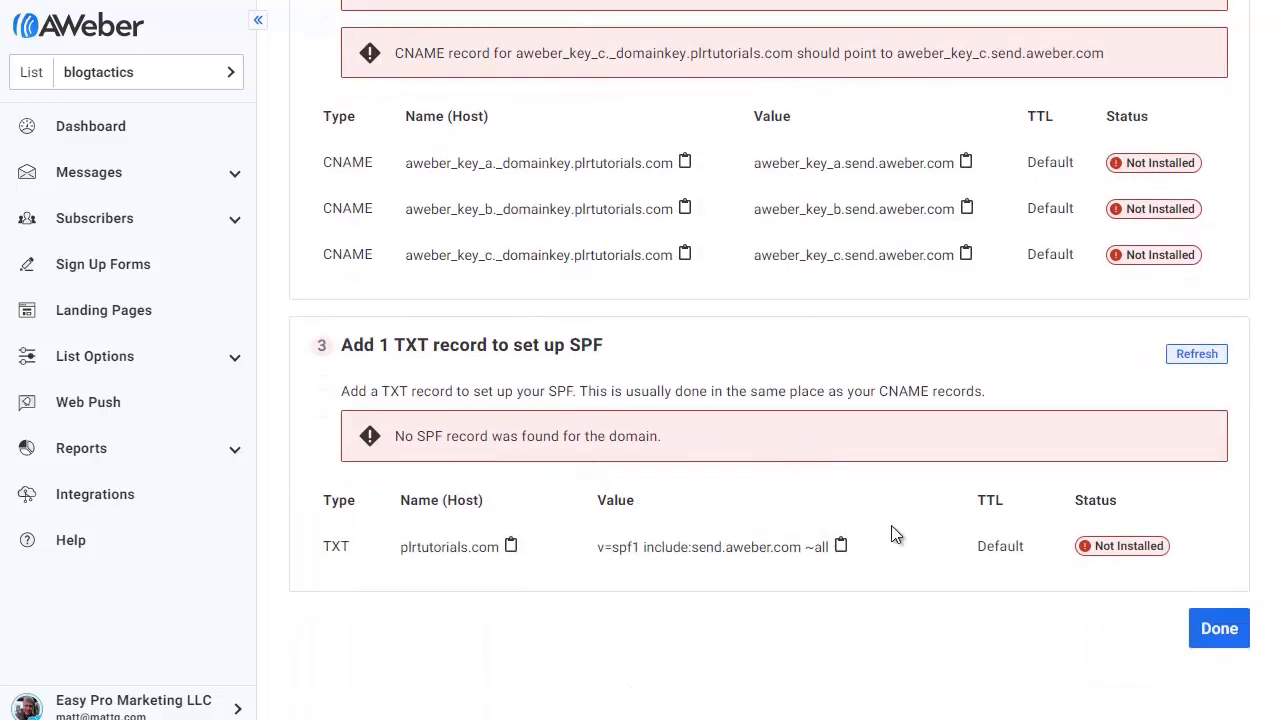
left_click(511, 548)
key("alt+Tab")
key("ctrl+v")
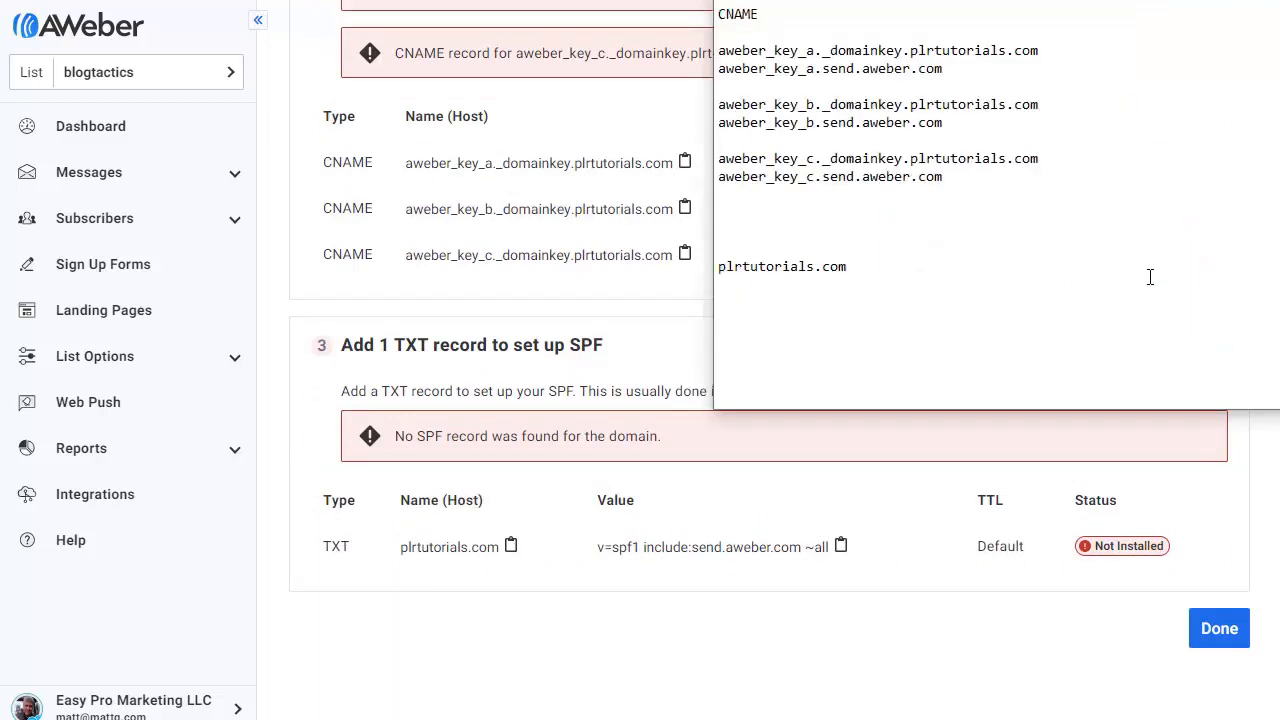
left_click(841, 546)
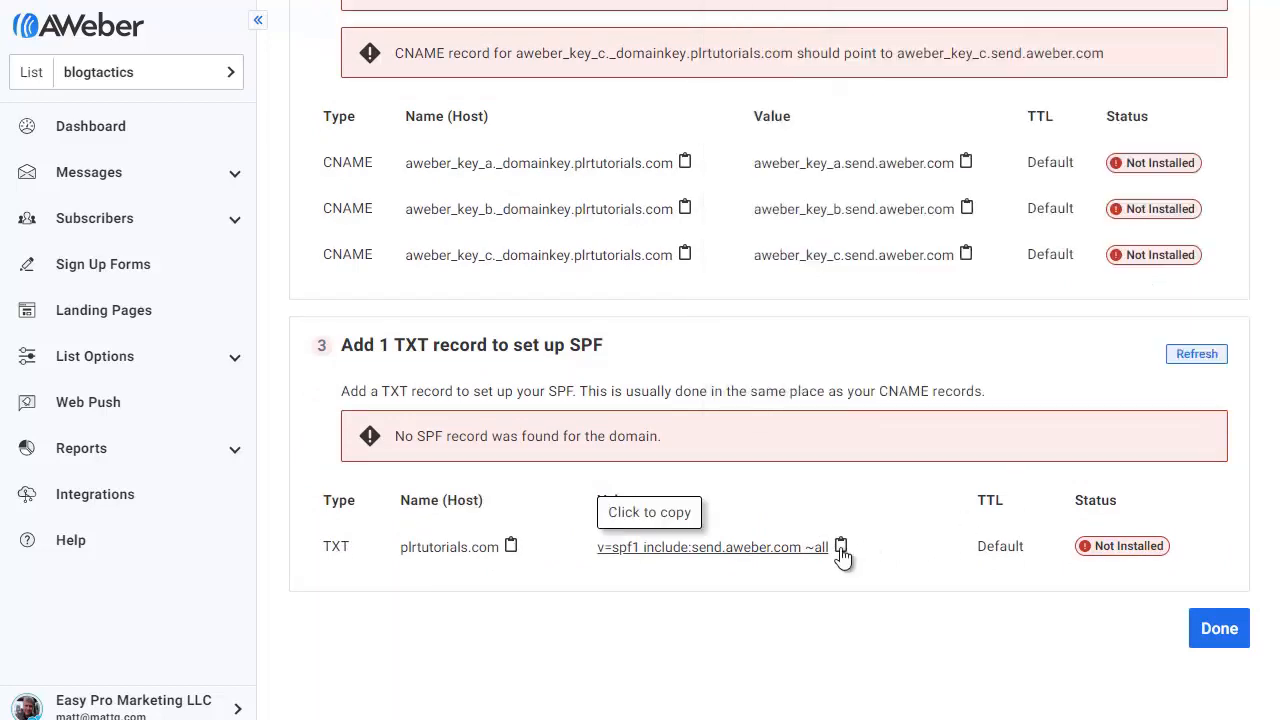
key("alt+Tab")
key("Return")
key("ctrl+v")
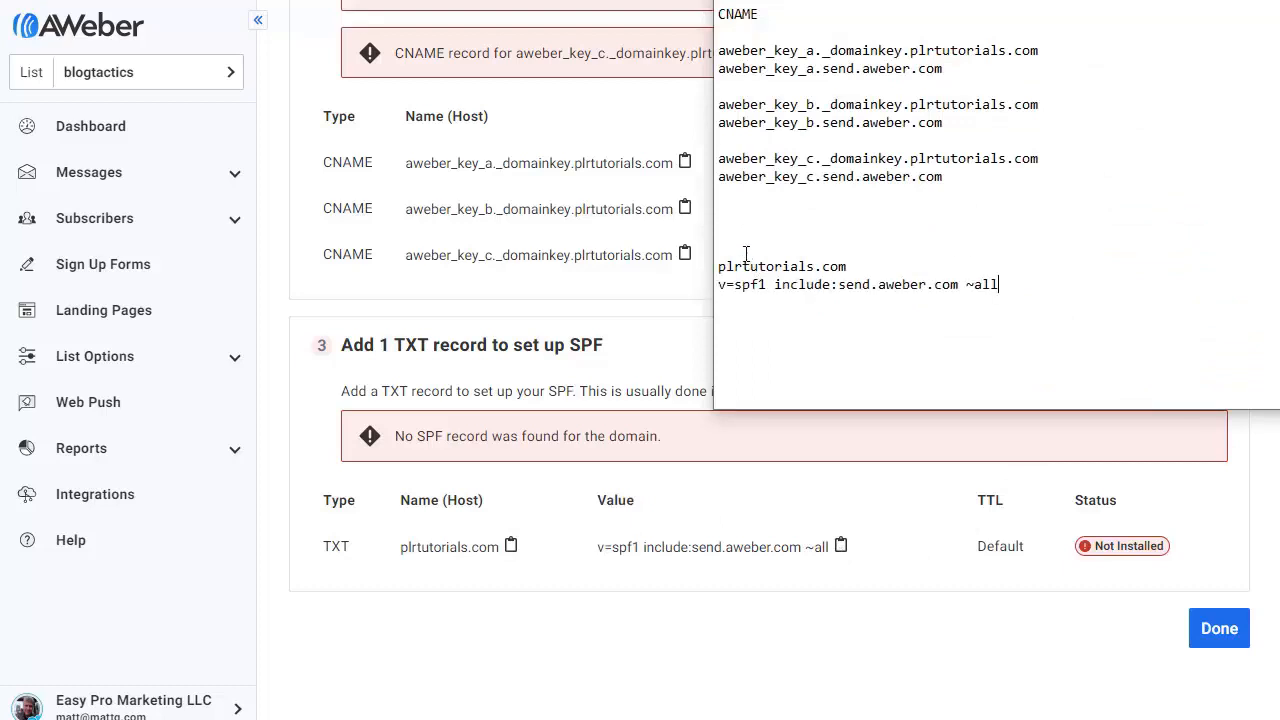
left_click(758, 243)
type("TXT")
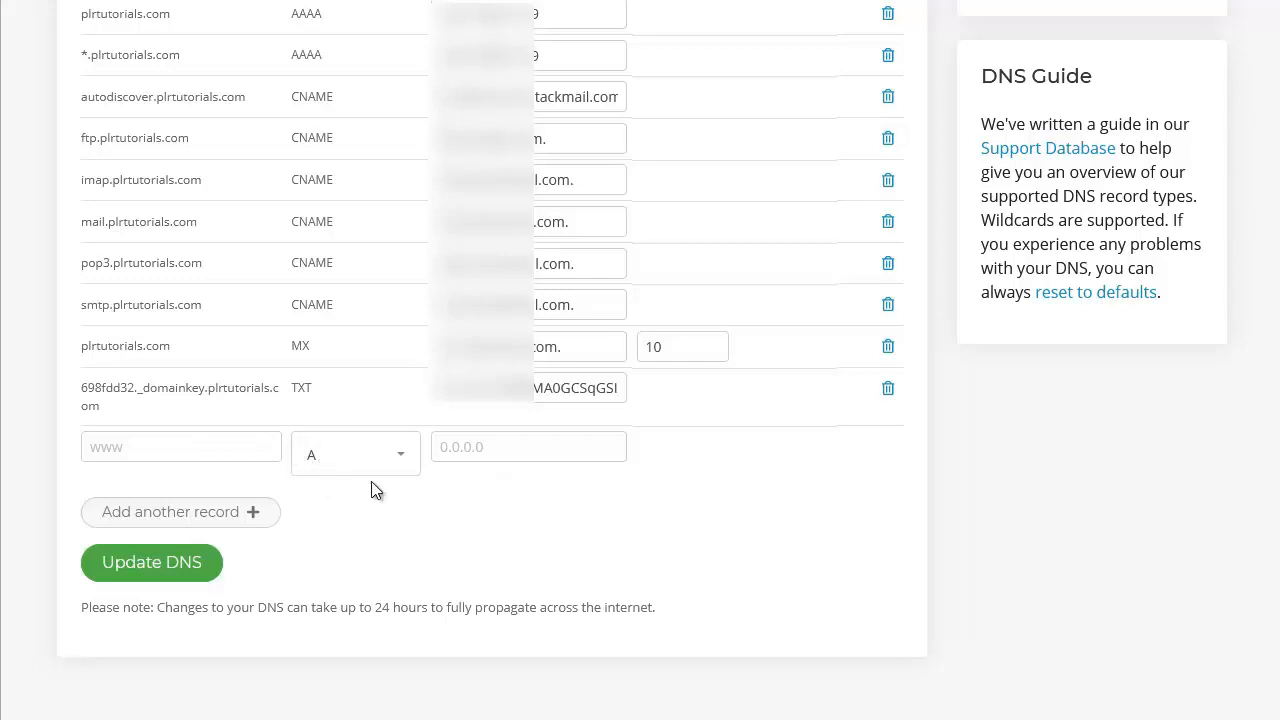
Step: Add three more blank record rows to the plrtutorials.com DNS settings
left_click(240, 514)
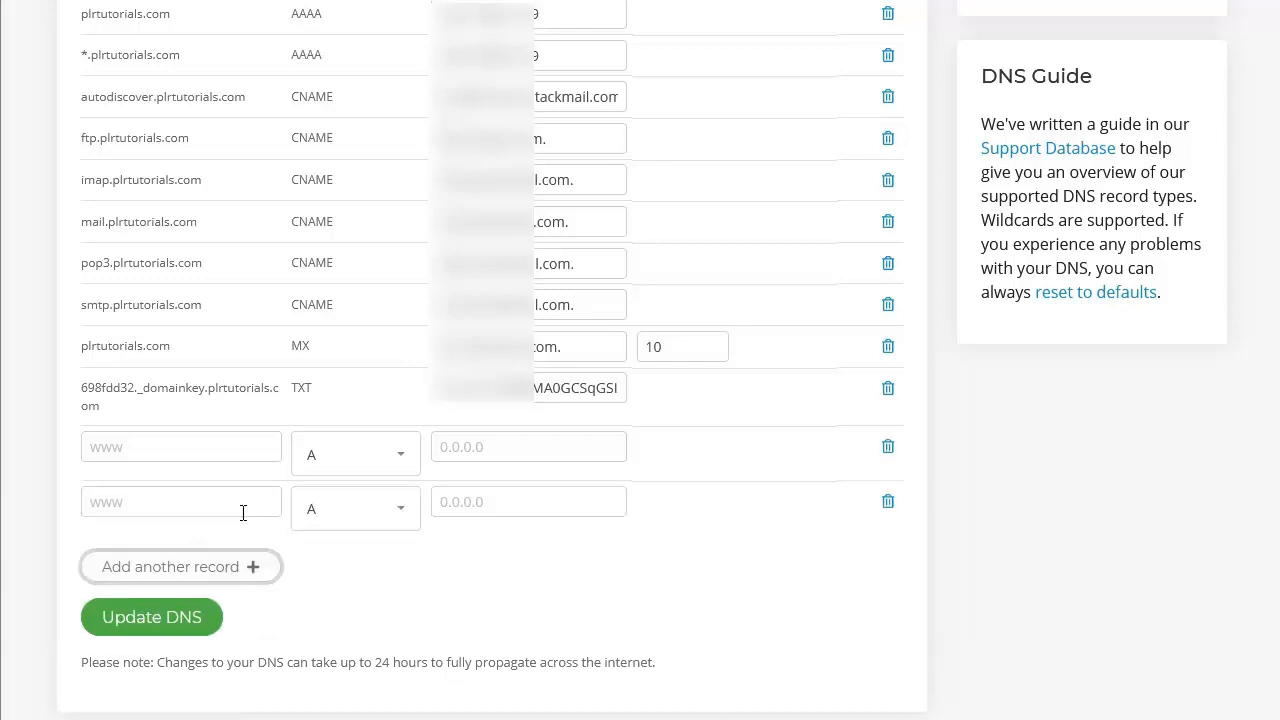
left_click(252, 570)
left_click(247, 619)
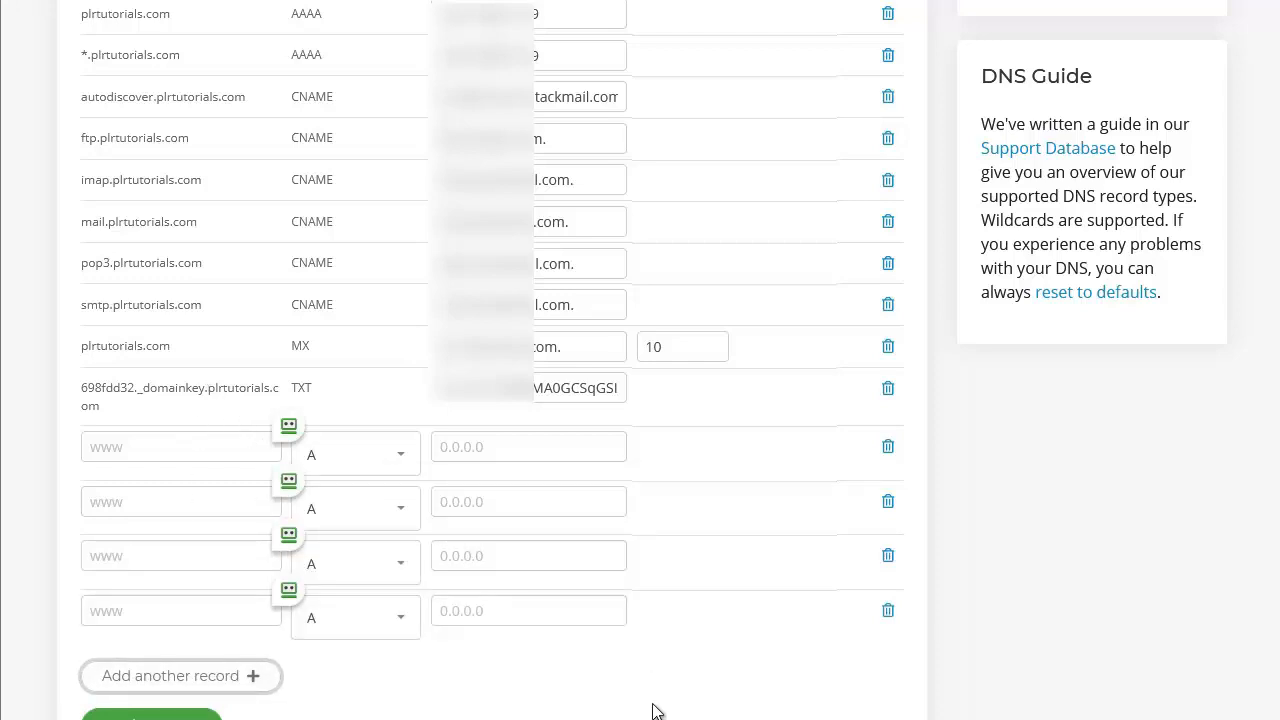
mouse_move(286, 600)
Step: Fill the new rows with the three AWeber CNAME records and the plrtutorials.com SPF TXT record from the notes, and update the DNS
key("alt+Tab")
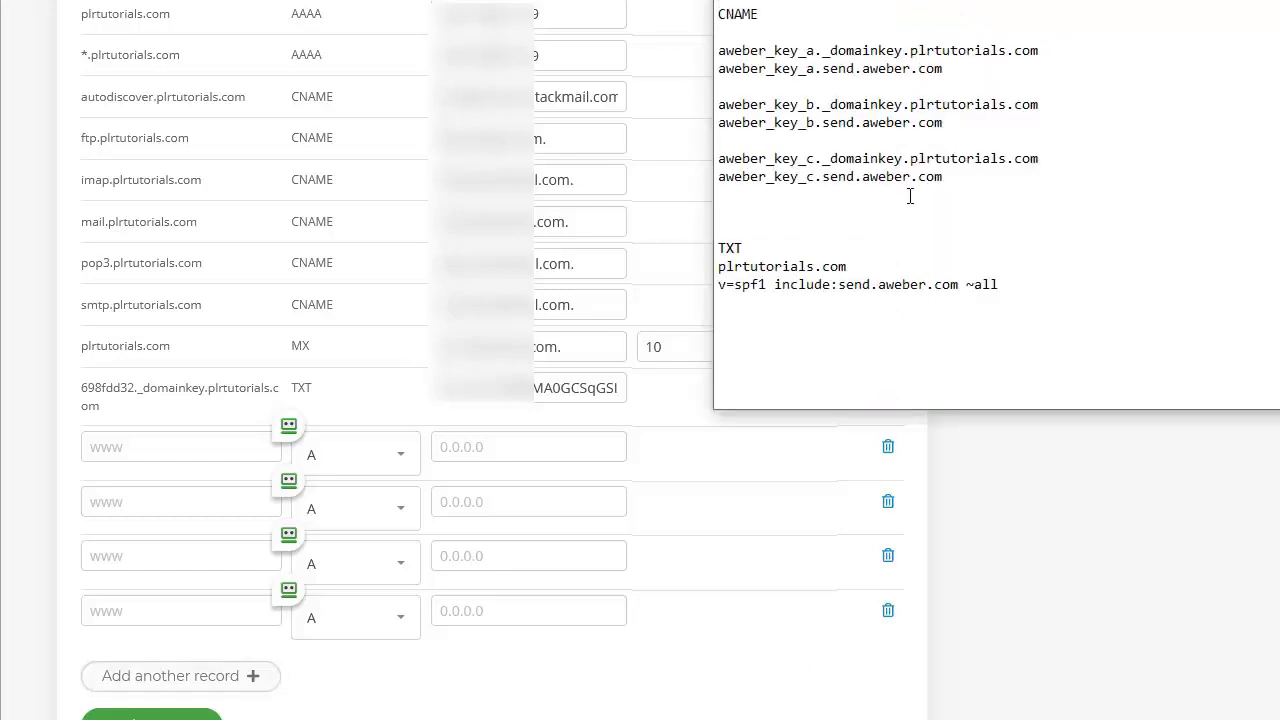
left_click(148, 502)
left_click(143, 592)
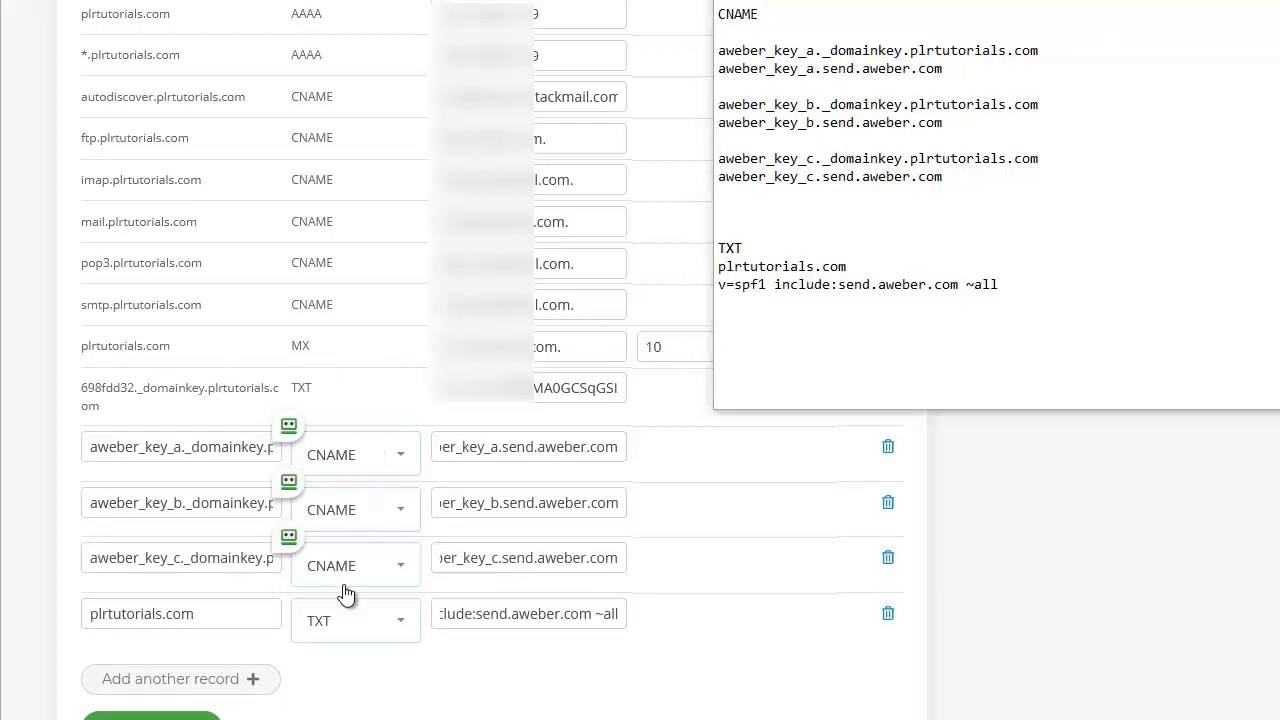
left_click(401, 630)
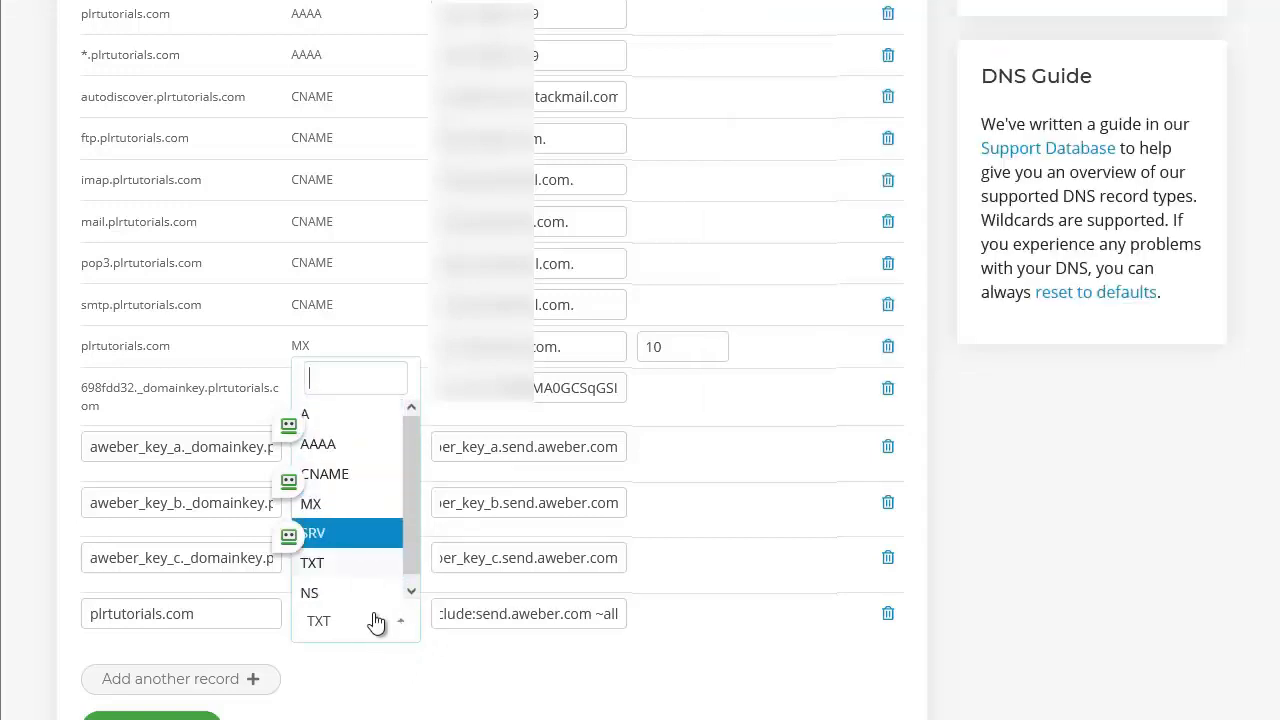
left_click(347, 570)
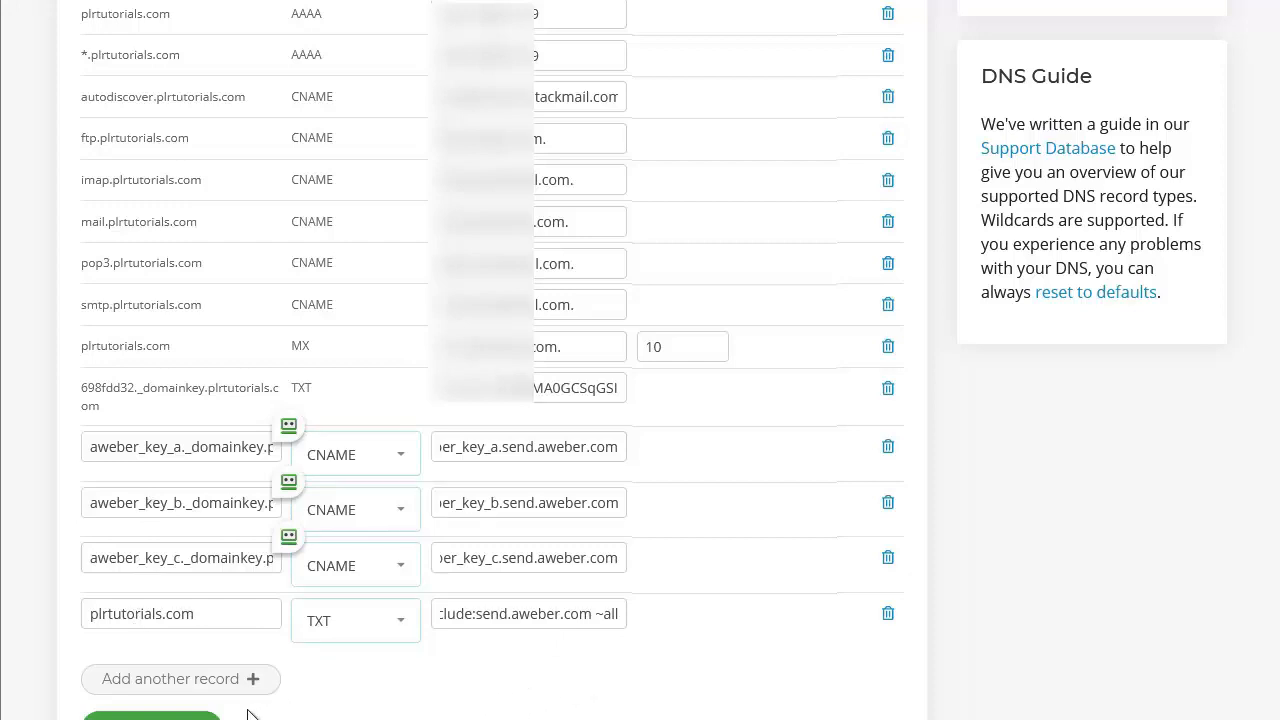
scroll(245, 705, "down", 1)
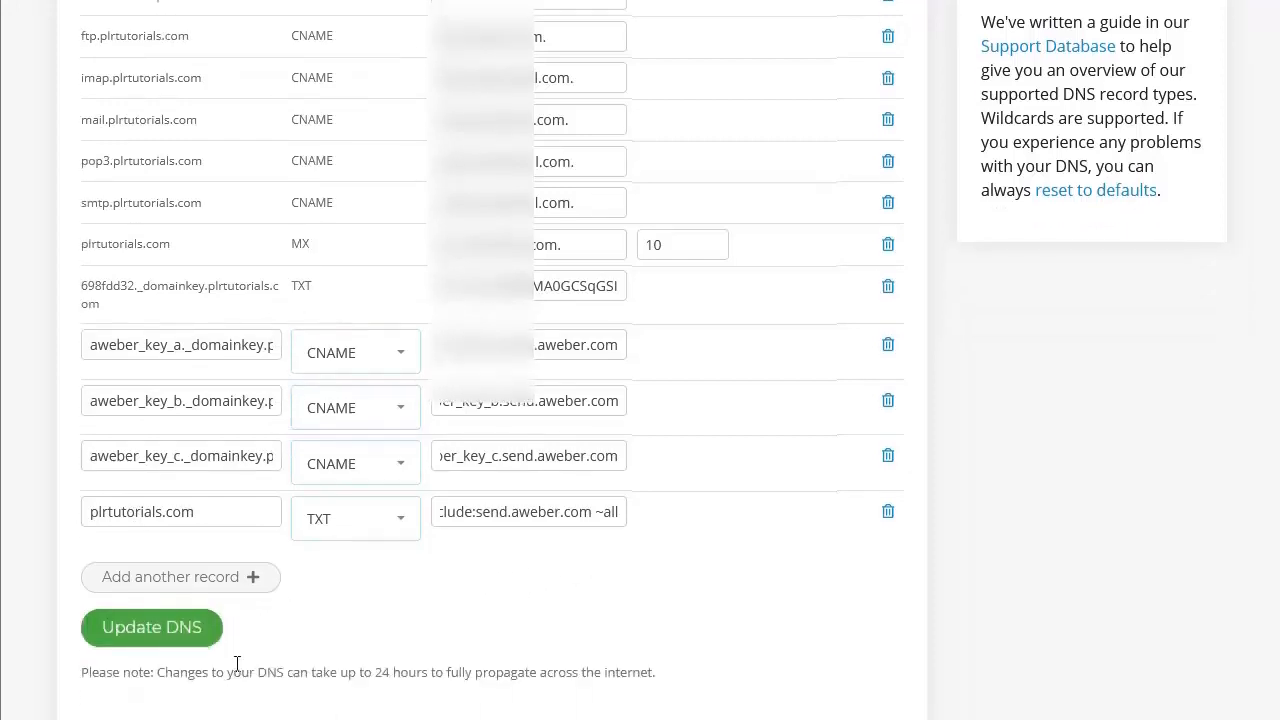
left_click(186, 630)
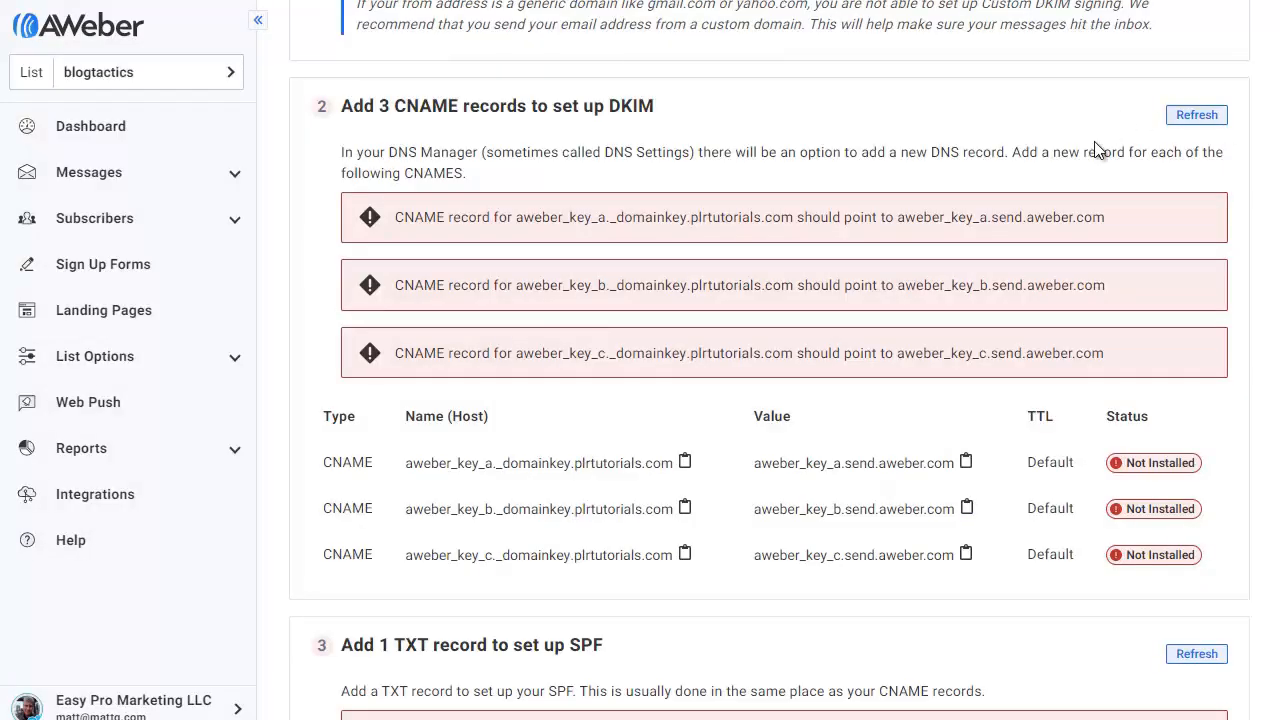
Step: Refresh the DKIM records in AWeber and check the installation status of the CNAME and TXT records against the notes
left_click(1196, 116)
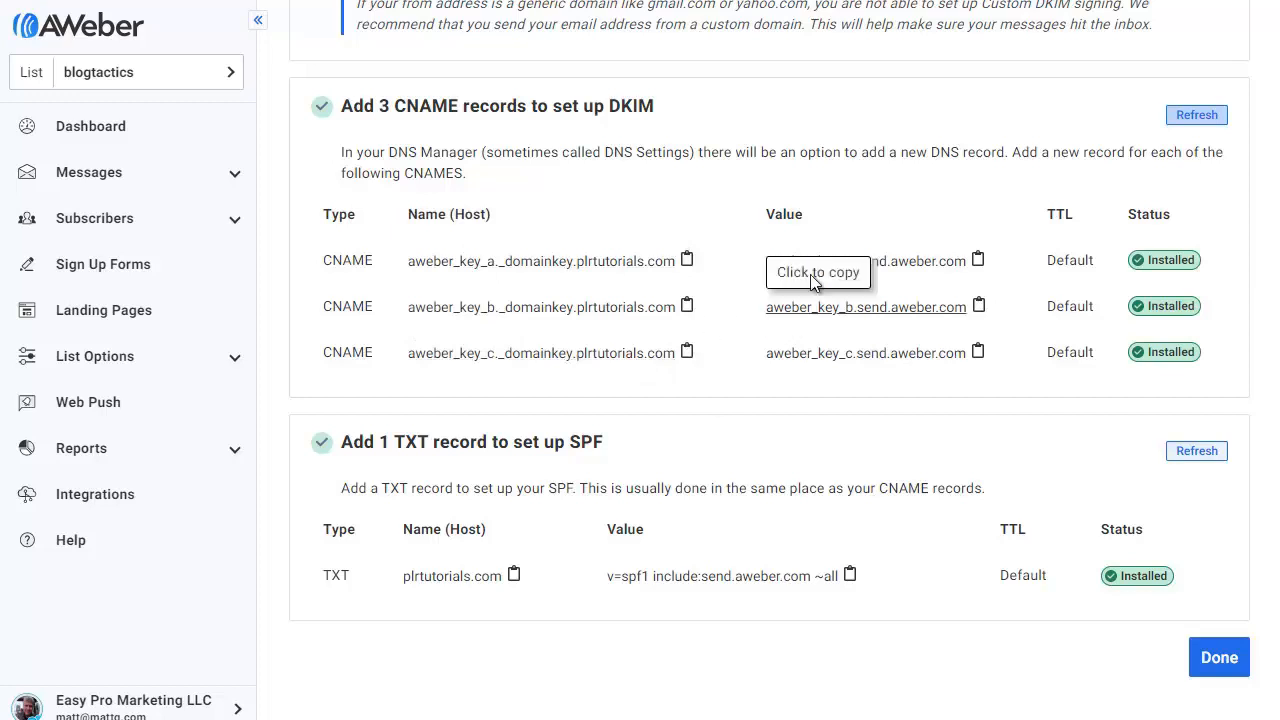
key("alt+Tab")
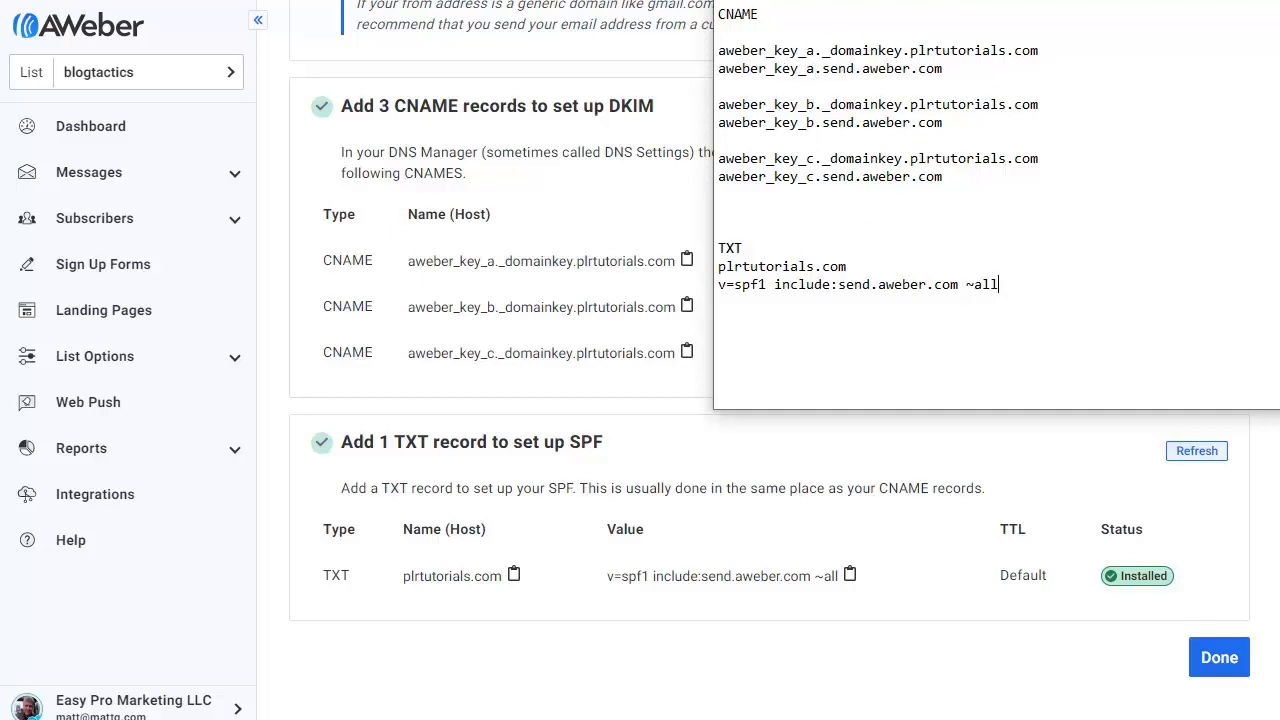
left_click(738, 659)
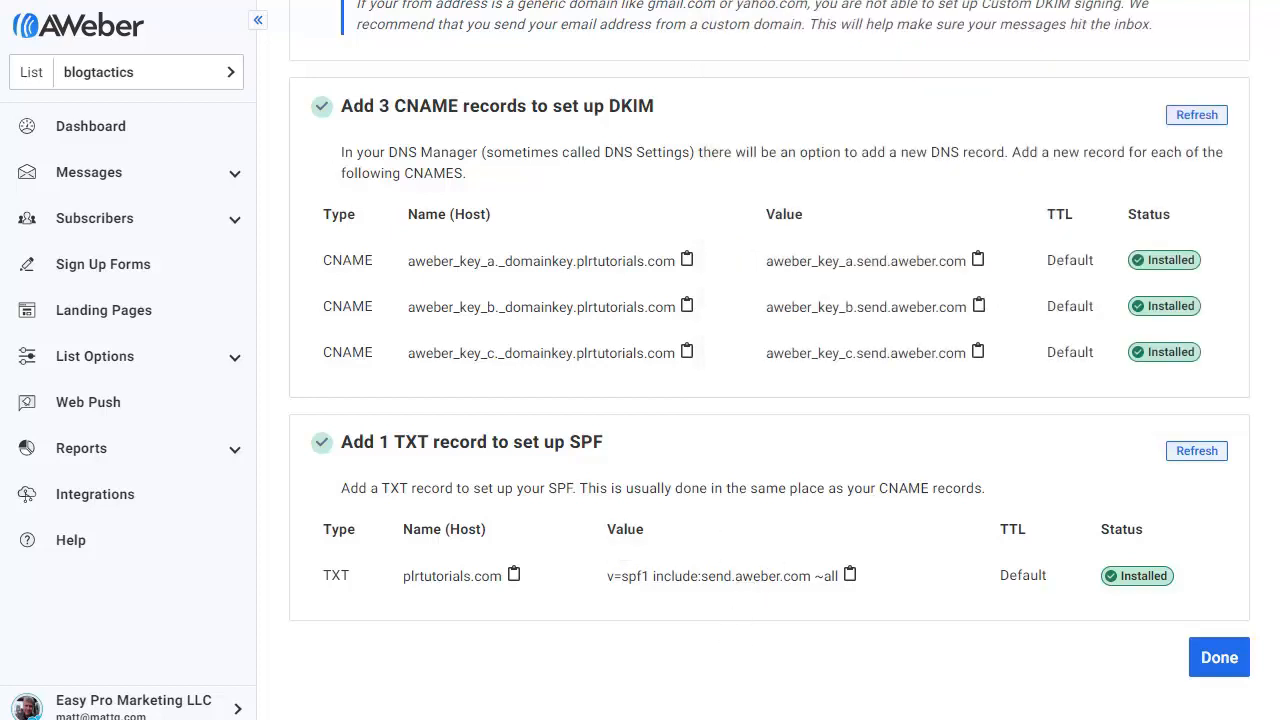